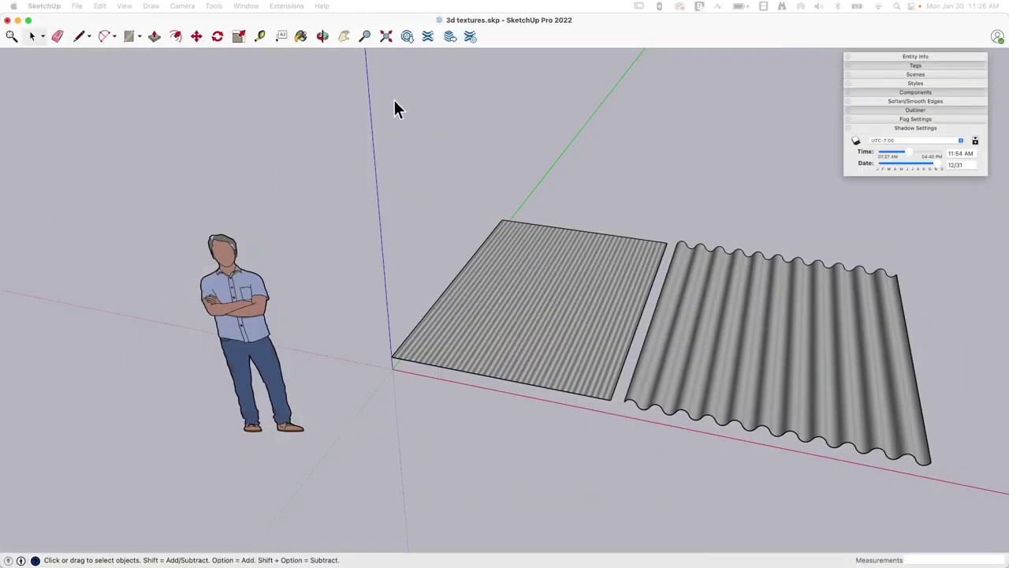
# Select the flat textured panel's face, show the model's materials, park the Colors window under the shadow settings and clear the selection.
pyautogui.moveTo(394, 105); pyautogui.dragTo(387, 247, button='middle')
pyautogui.moveTo(467, 266)
pyautogui.mouseDown(button='middle')
pyautogui.moveTo(506, 274)
pyautogui.moveTo(468, 272)
pyautogui.mouseUp(button='middle')
pyautogui.moveTo(433, 308); pyautogui.dragTo(408, 359, button='middle')
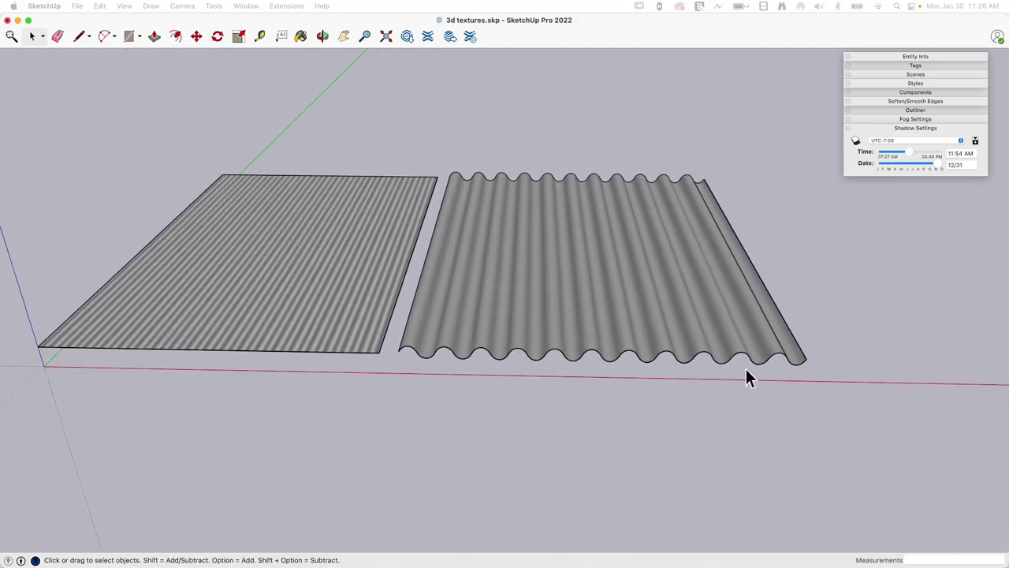
pyautogui.scroll(5, 453, 329)
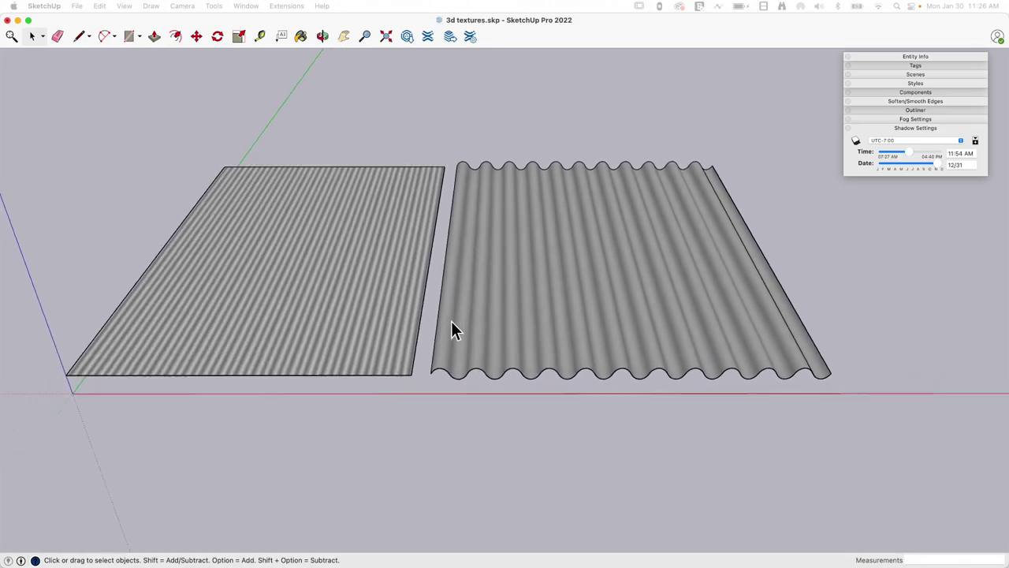
pyautogui.moveTo(451, 321); pyautogui.dragTo(368, 234, button='middle')
pyautogui.click(367, 235)
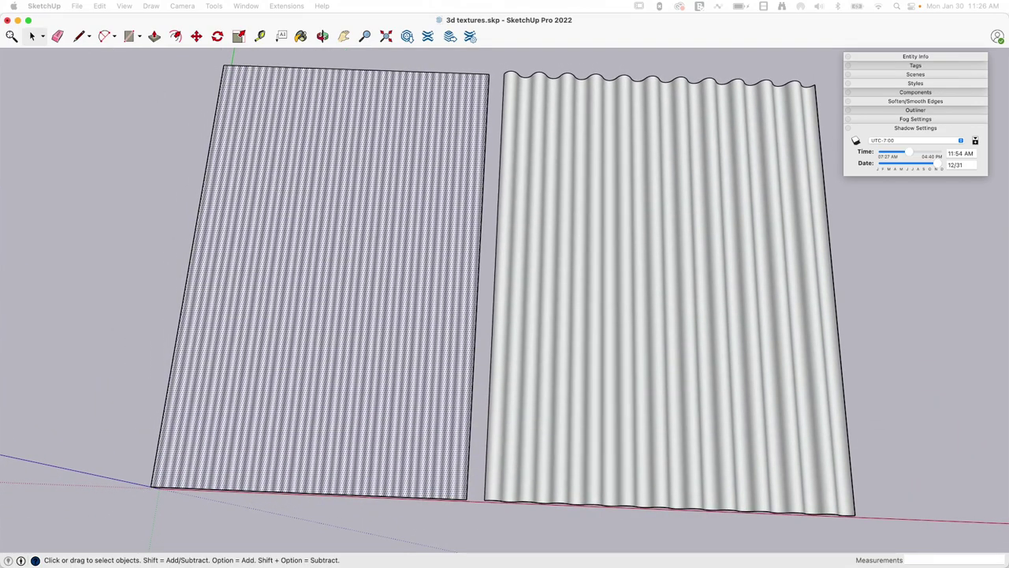
pyautogui.moveTo(145, 24); pyautogui.dragTo(527, 99)
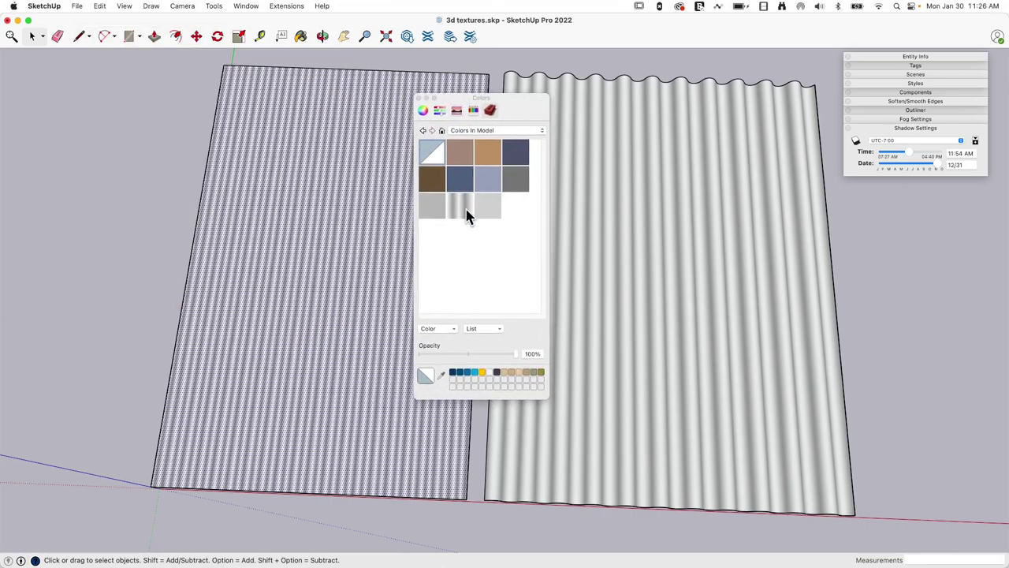
pyautogui.moveTo(473, 204); pyautogui.dragTo(242, 282, button='middle')
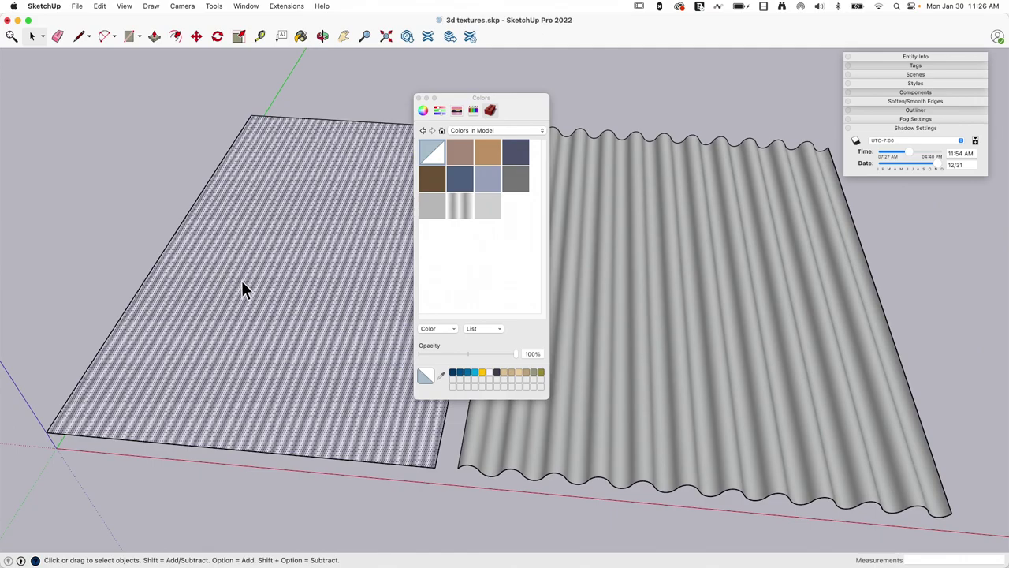
pyautogui.moveTo(518, 98); pyautogui.dragTo(949, 197)
pyautogui.moveTo(410, 277); pyautogui.dragTo(305, 335, button='middle')
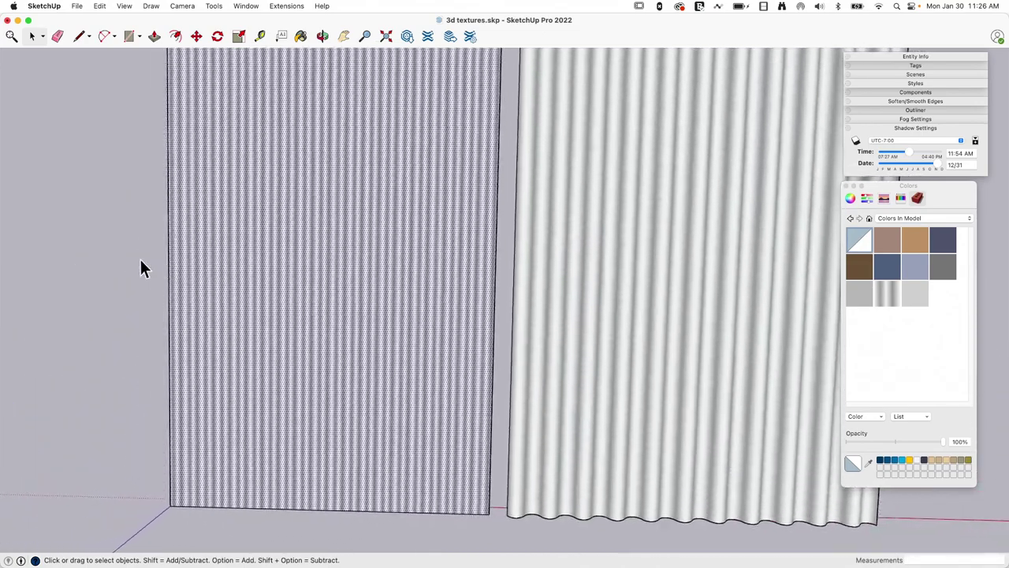
pyautogui.click(116, 258)
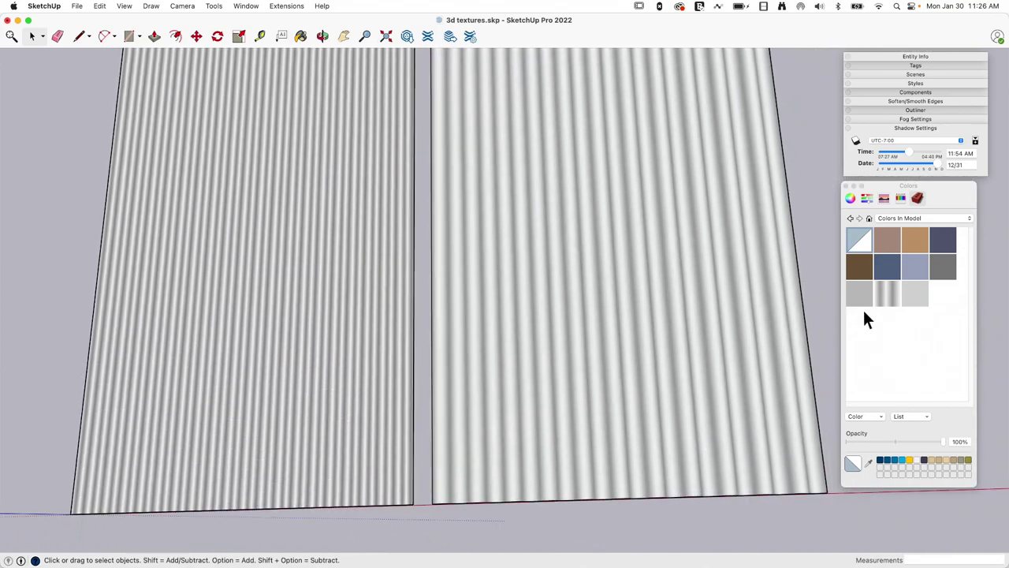
# Examine the flat textured panel against the modelled corrugated sheet from above, from low angles and along the wavy edges.
pyautogui.moveTo(863, 310)
pyautogui.mouseDown(button='middle')
pyautogui.moveTo(917, 287)
pyautogui.moveTo(935, 296)
pyautogui.mouseUp(button='middle')
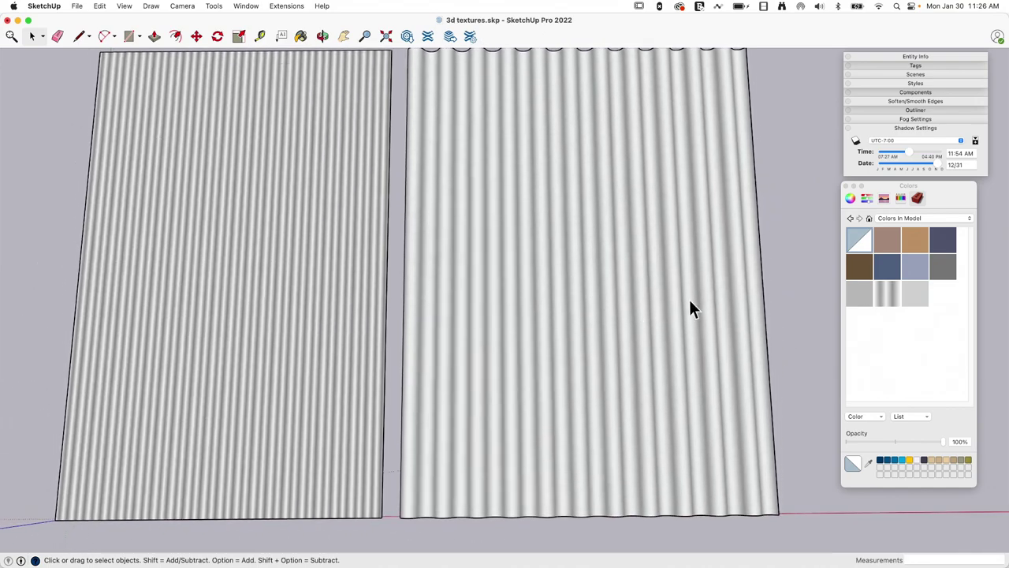
pyautogui.moveTo(689, 308); pyautogui.dragTo(235, 210, button='middle')
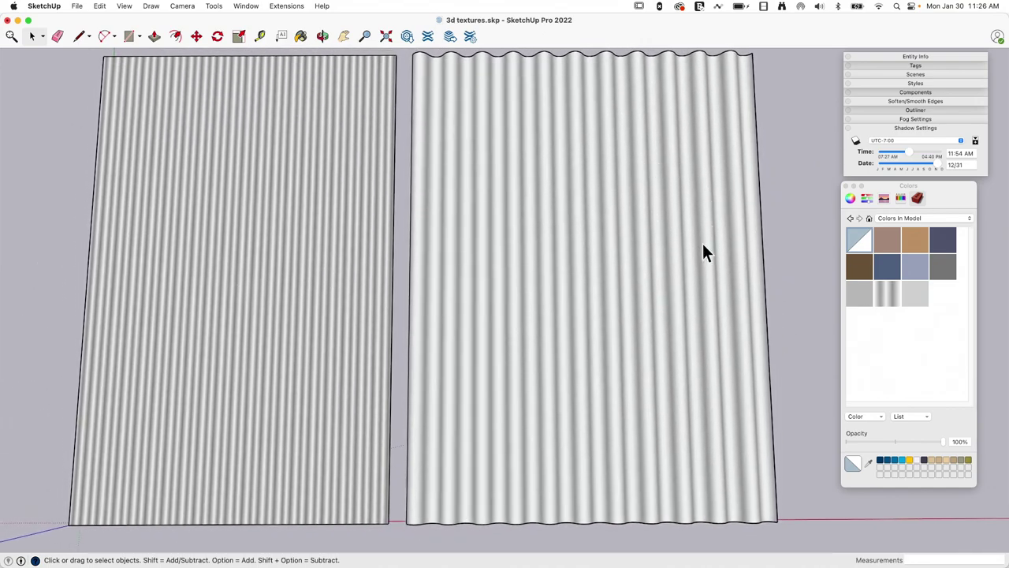
pyautogui.moveTo(552, 230); pyautogui.dragTo(361, 208, button='middle')
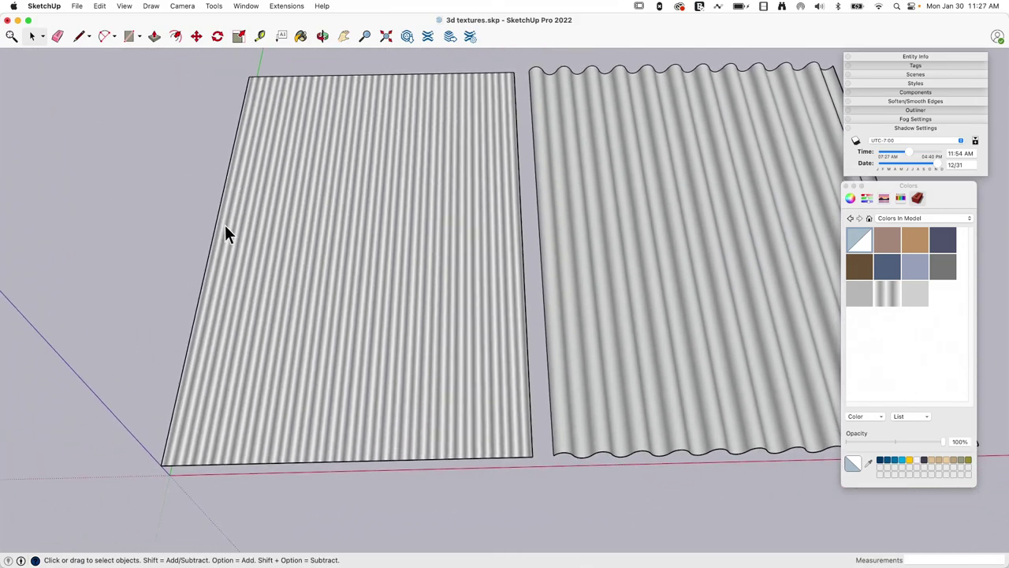
pyautogui.moveTo(263, 332); pyautogui.dragTo(402, 147, button='middle')
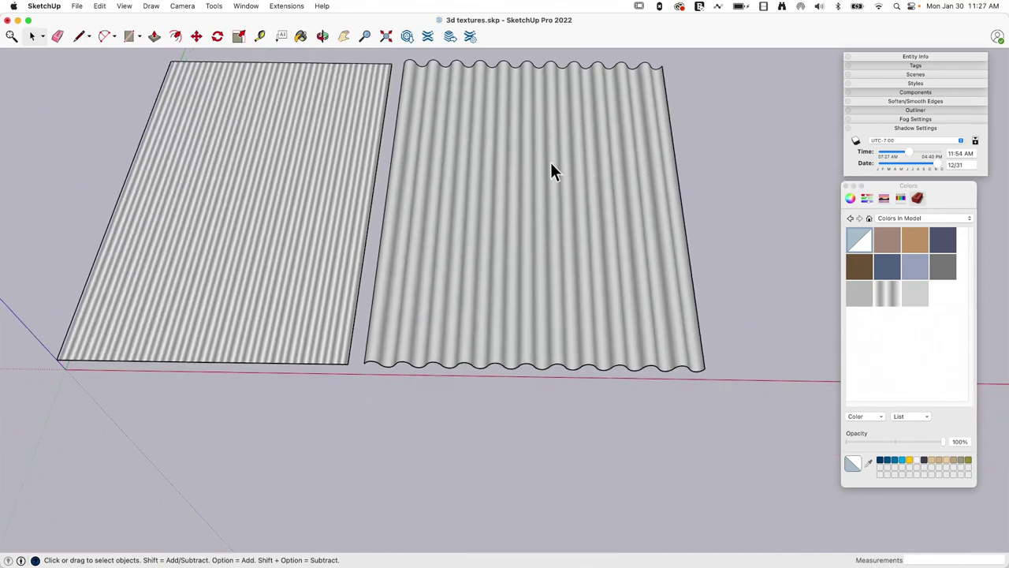
pyautogui.moveTo(456, 186); pyautogui.dragTo(394, 190, button='middle')
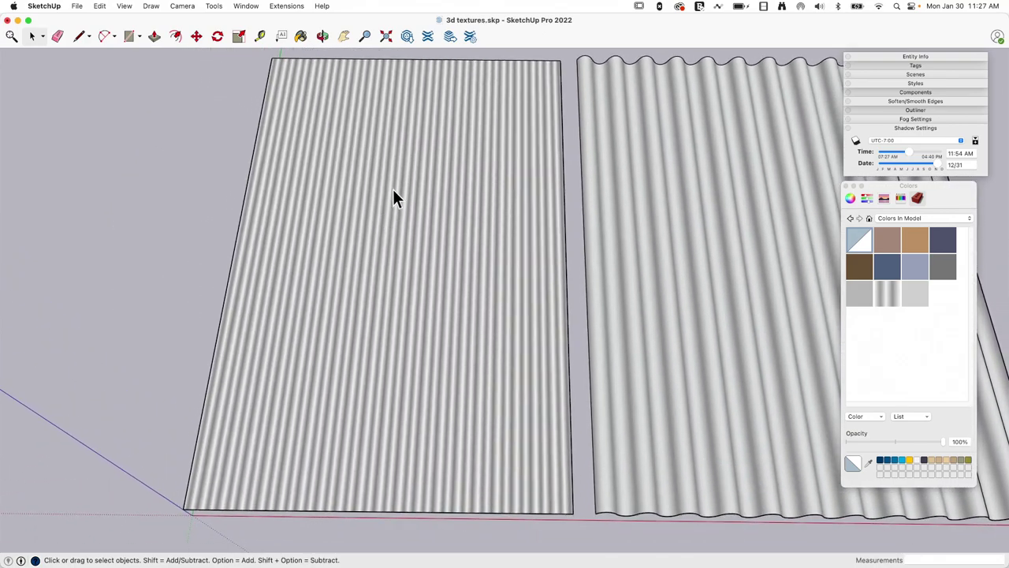
pyautogui.moveTo(393, 235); pyautogui.dragTo(505, 276, button='middle')
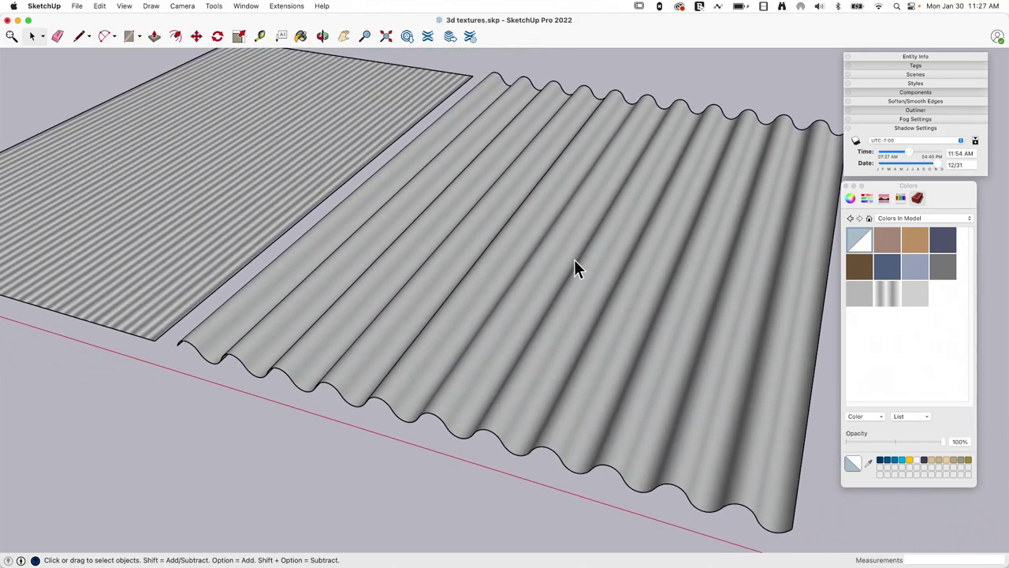
pyautogui.moveTo(575, 262); pyautogui.dragTo(509, 376, button='middle')
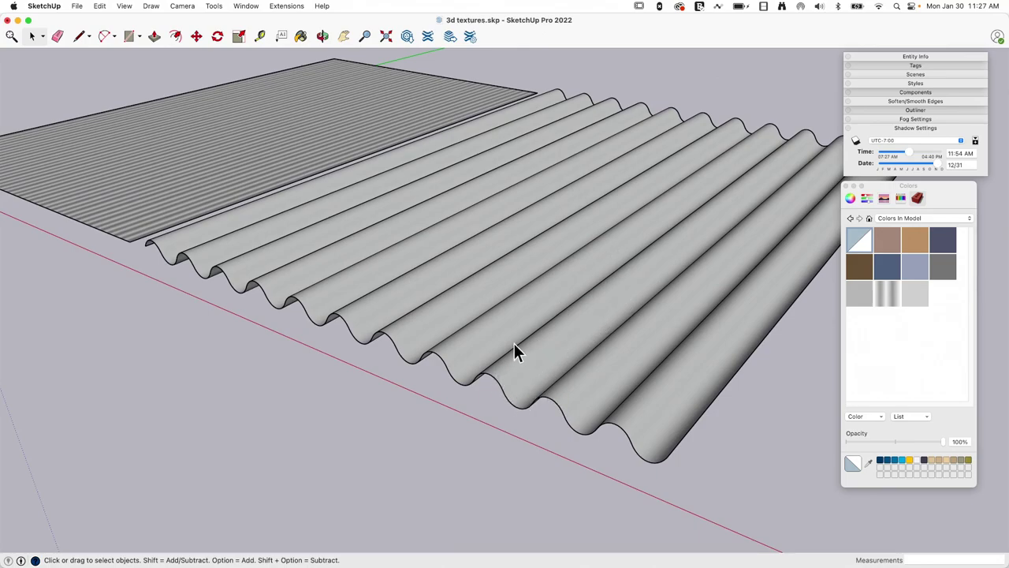
pyautogui.moveTo(583, 302); pyautogui.dragTo(547, 230, button='middle')
pyautogui.scroll(-6, 533, 235)
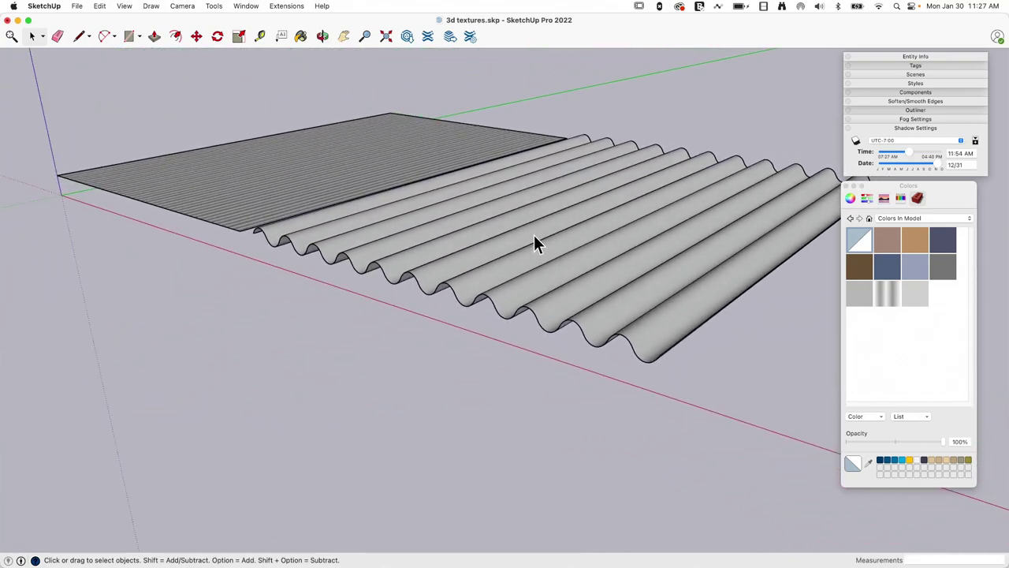
pyautogui.moveTo(550, 189); pyautogui.dragTo(666, 282, button='middle')
pyautogui.scroll(-3, 666, 282)
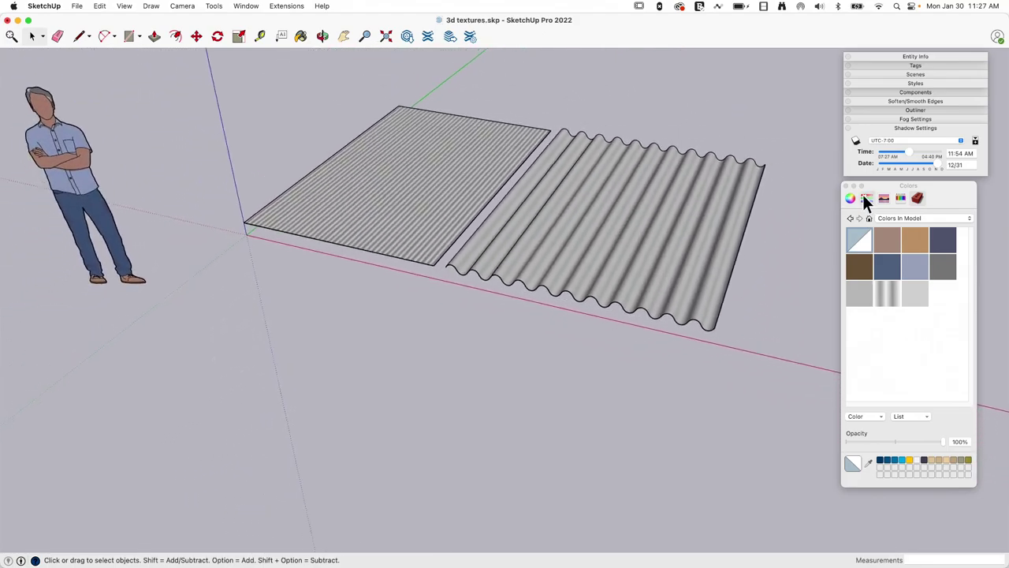
# Turn on shadows and compare how they fall around the flat textured panel and the modelled corrugated sheet.
pyautogui.click(857, 140)
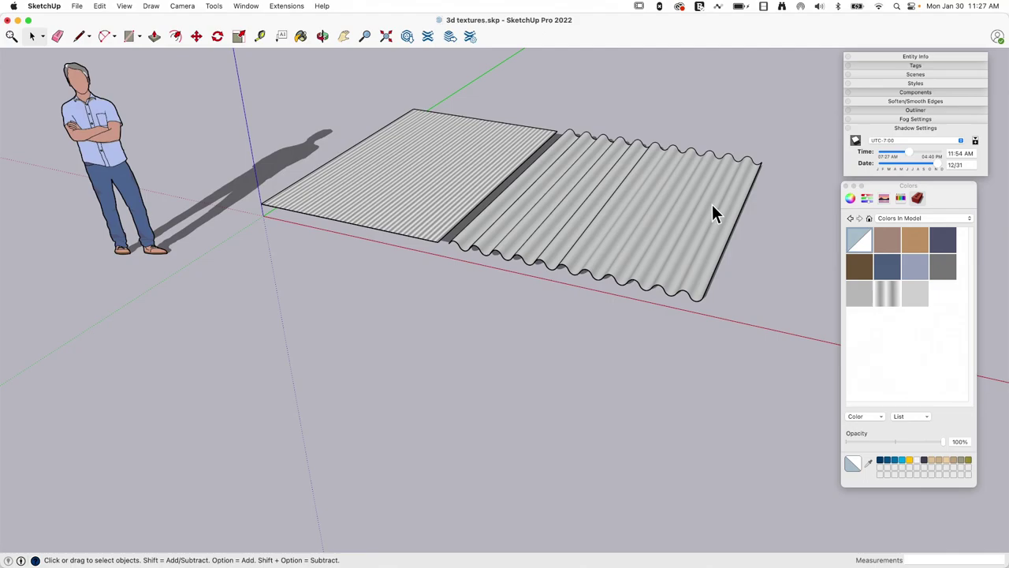
pyautogui.moveTo(712, 205); pyautogui.dragTo(284, 198, button='middle')
pyautogui.moveTo(434, 142); pyautogui.dragTo(503, 190, button='middle')
pyautogui.scroll(5, 503, 189)
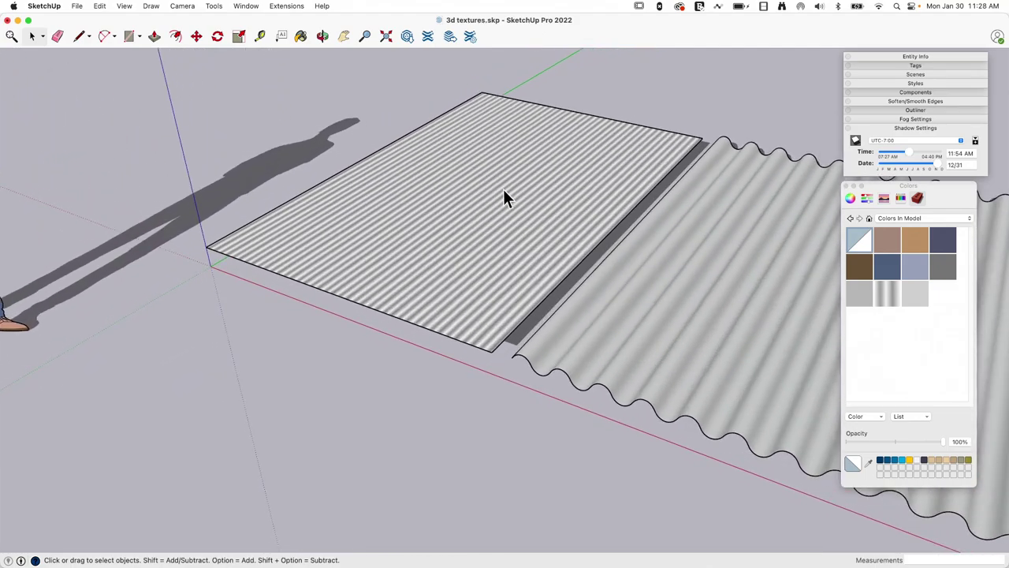
pyautogui.scroll(-3, 430, 308)
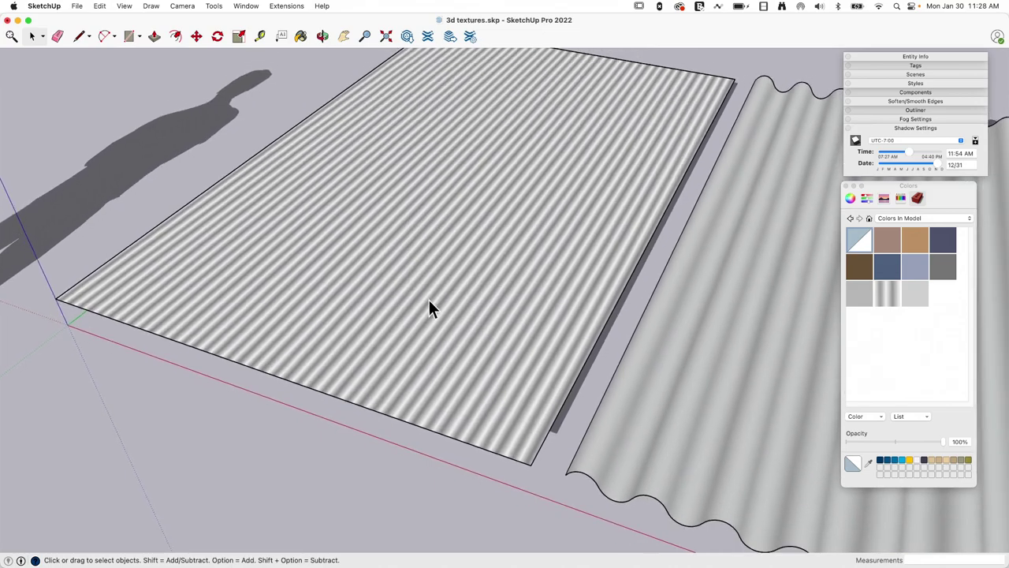
pyautogui.moveTo(430, 309); pyautogui.dragTo(550, 379, button='middle')
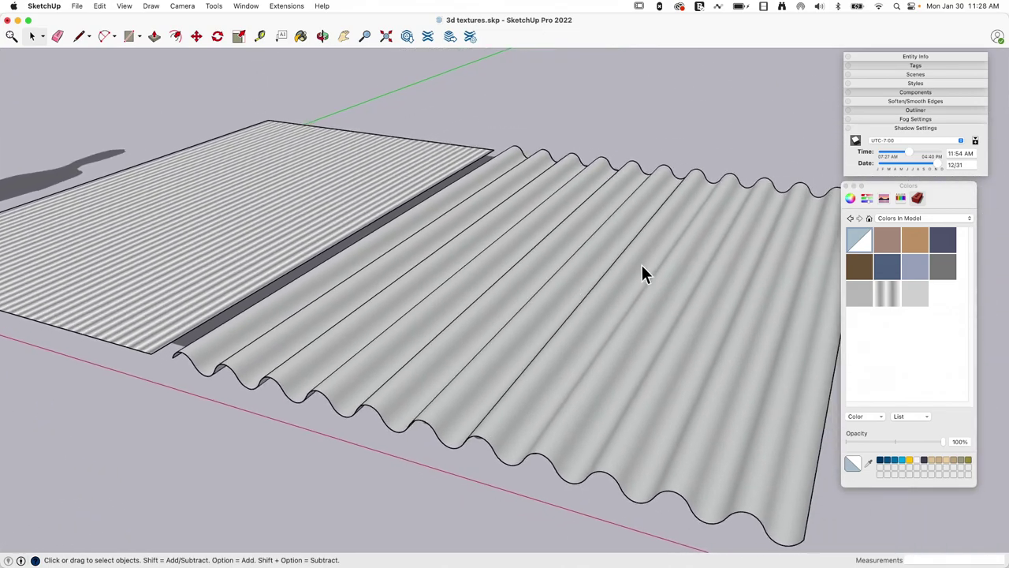
# Set the shadow time of day to 12:20 PM and then to 01:06 PM, keeping the date at 12/31.
pyautogui.moveTo(908, 153)
pyautogui.mouseDown()
pyautogui.moveTo(898, 151)
pyautogui.moveTo(920, 157)
pyautogui.moveTo(892, 153)
pyautogui.moveTo(912, 161)
pyautogui.mouseUp()
pyautogui.moveTo(659, 284); pyautogui.dragTo(643, 269, button='middle')
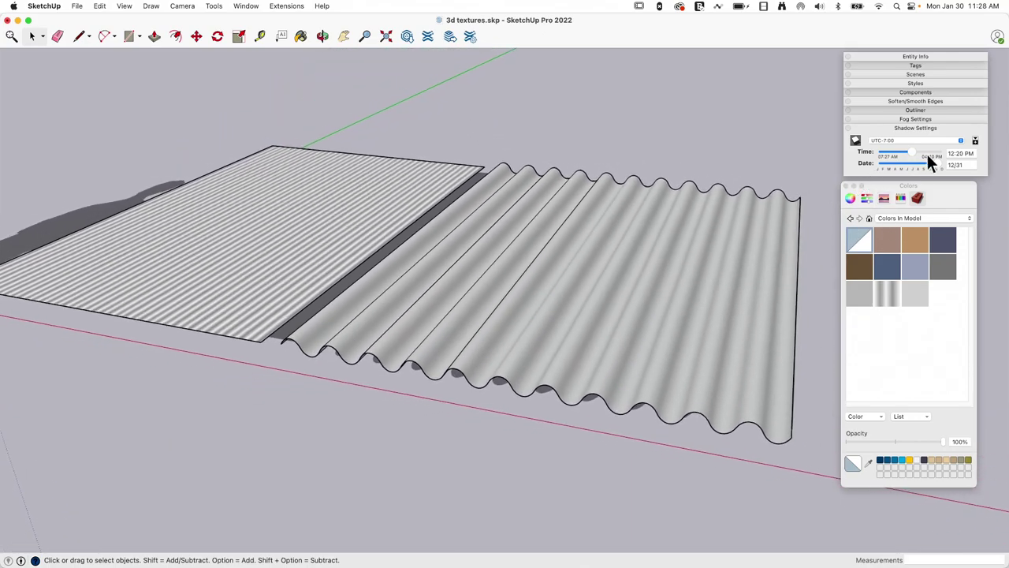
pyautogui.moveTo(913, 150); pyautogui.dragTo(921, 161)
pyautogui.scroll(-5, 322, 300)
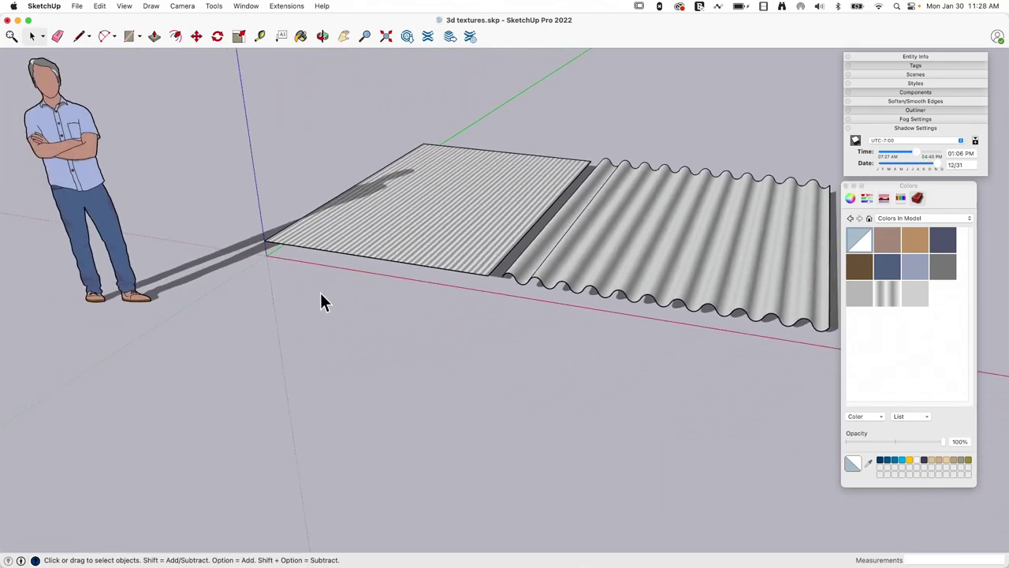
# Move the person figure so its shadow crosses the flat and the corrugated panel in turn, placing it about 5 1/2" from its original position.
pyautogui.scroll(2, 204, 344)
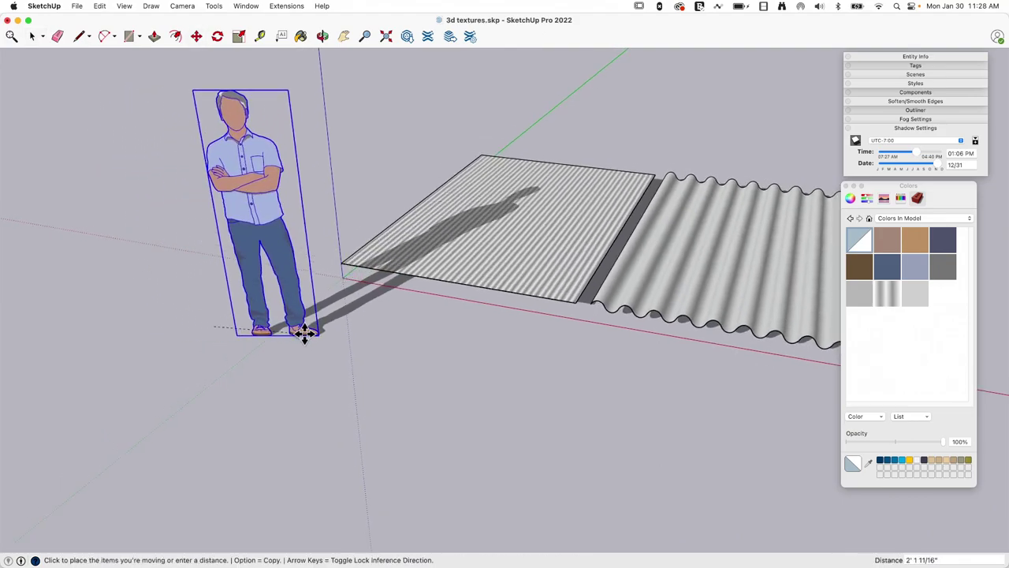
pyautogui.moveTo(290, 335); pyautogui.dragTo(326, 340)
pyautogui.scroll(2, 327, 342)
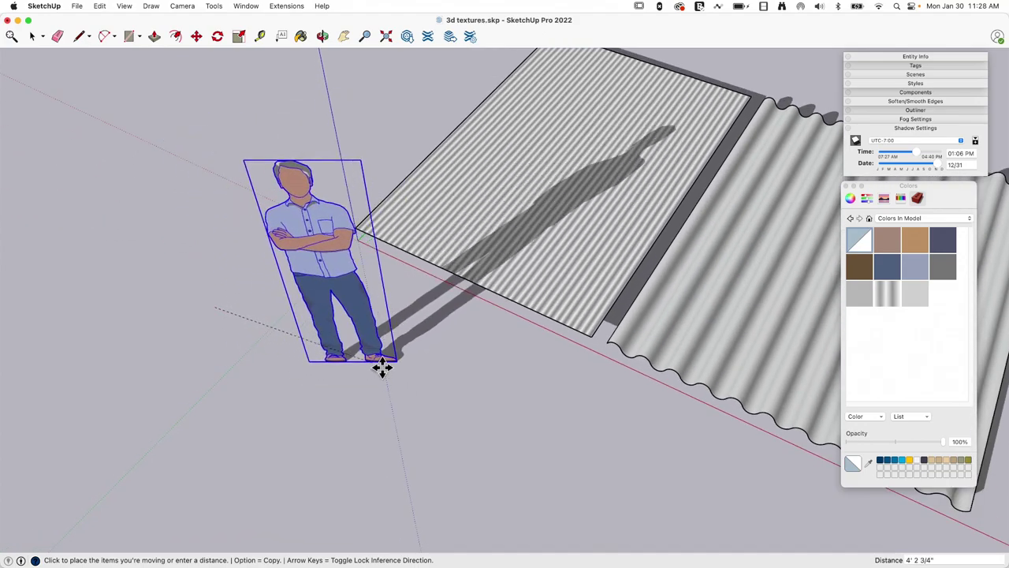
pyautogui.scroll(-5, 315, 351)
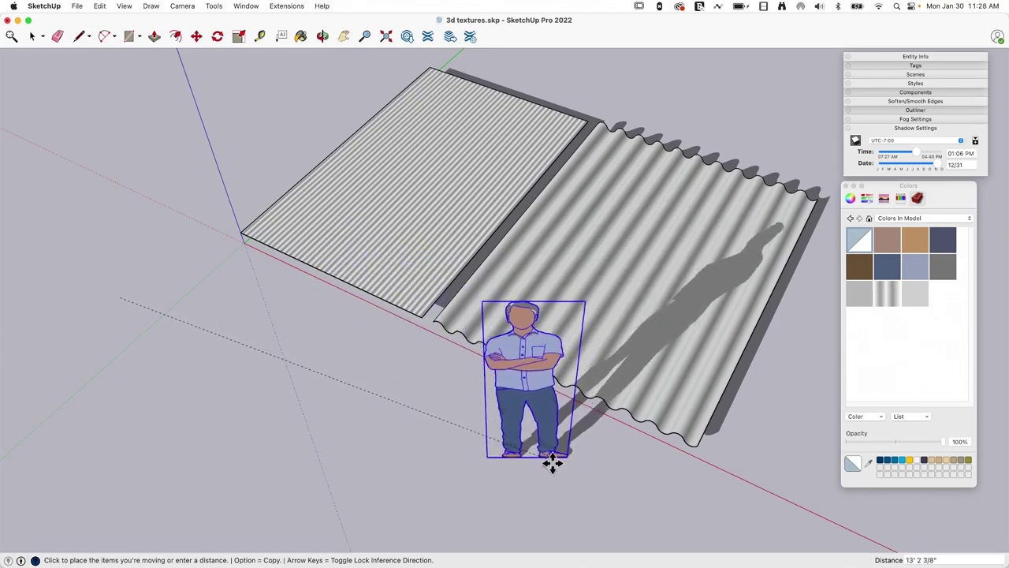
pyautogui.moveTo(572, 478); pyautogui.dragTo(523, 460, button='middle')
pyautogui.moveTo(534, 533); pyautogui.dragTo(459, 495, button='middle')
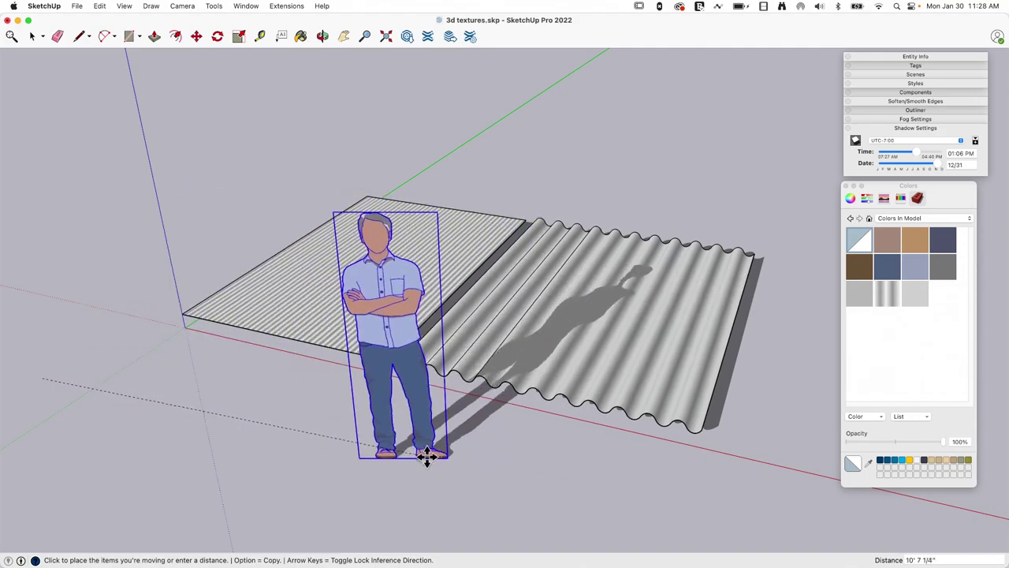
pyautogui.moveTo(435, 458); pyautogui.dragTo(433, 423, button='middle')
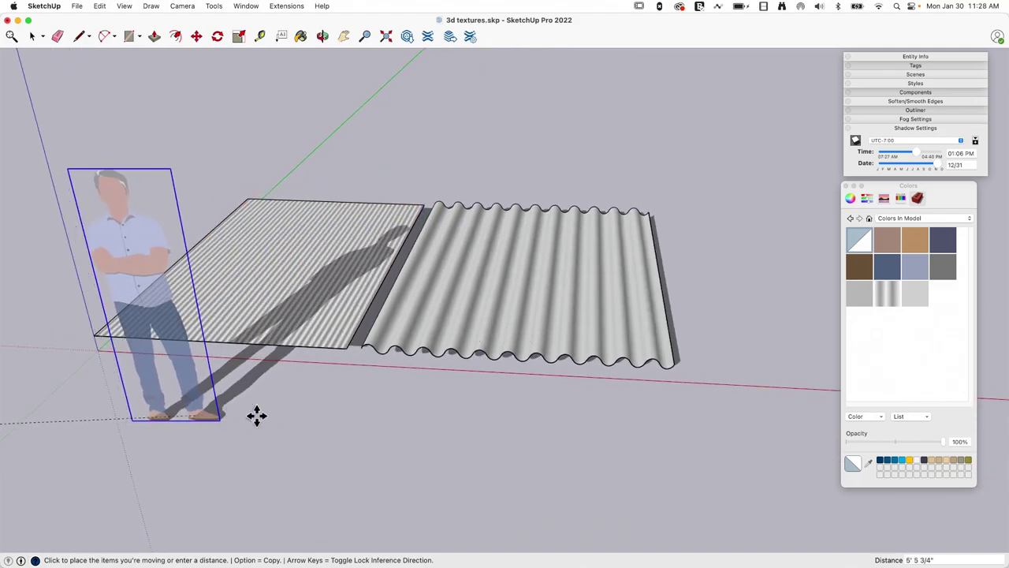
pyautogui.moveTo(75, 401); pyautogui.dragTo(27, 384, button='middle')
pyautogui.click(123, 357)
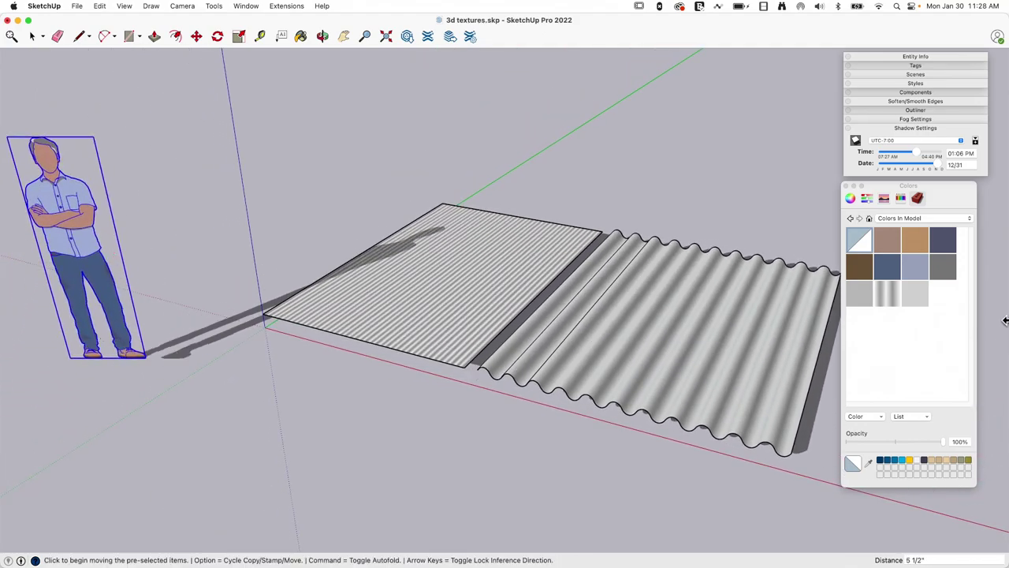
# Turn the shadows off again and deselect the person figure.
pyautogui.moveTo(541, 328); pyautogui.dragTo(812, 274, button='middle')
pyautogui.click(855, 140)
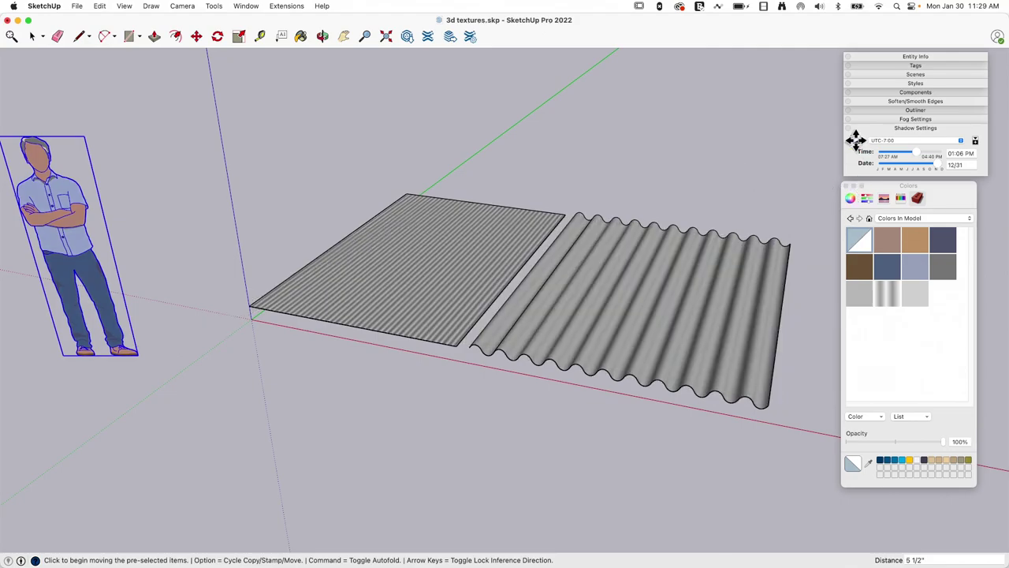
pyautogui.moveTo(461, 182); pyautogui.dragTo(338, 258, button='middle')
pyautogui.press('space')
pyautogui.moveTo(257, 290); pyautogui.dragTo(746, 148, button='middle')
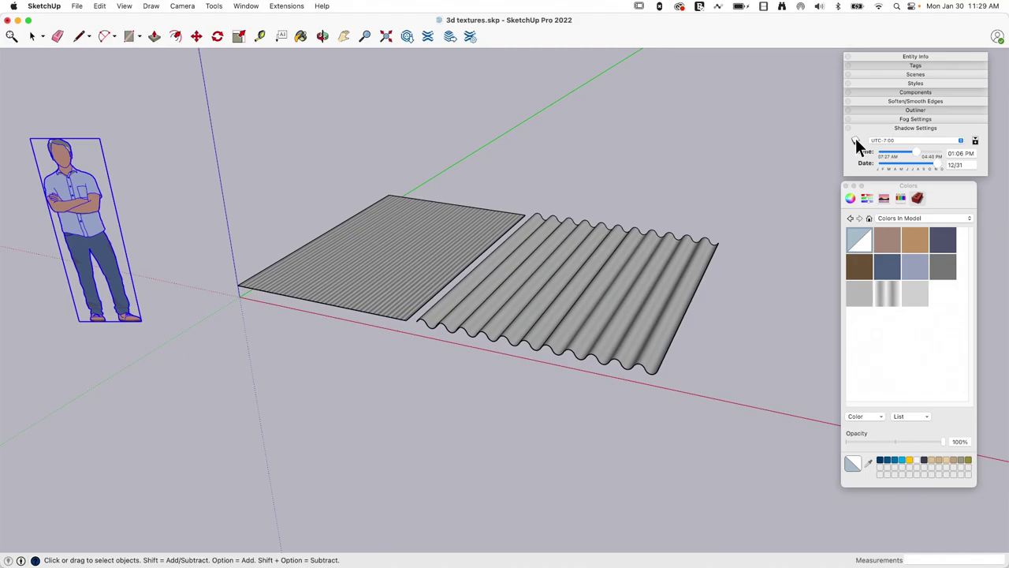
pyautogui.click(304, 340)
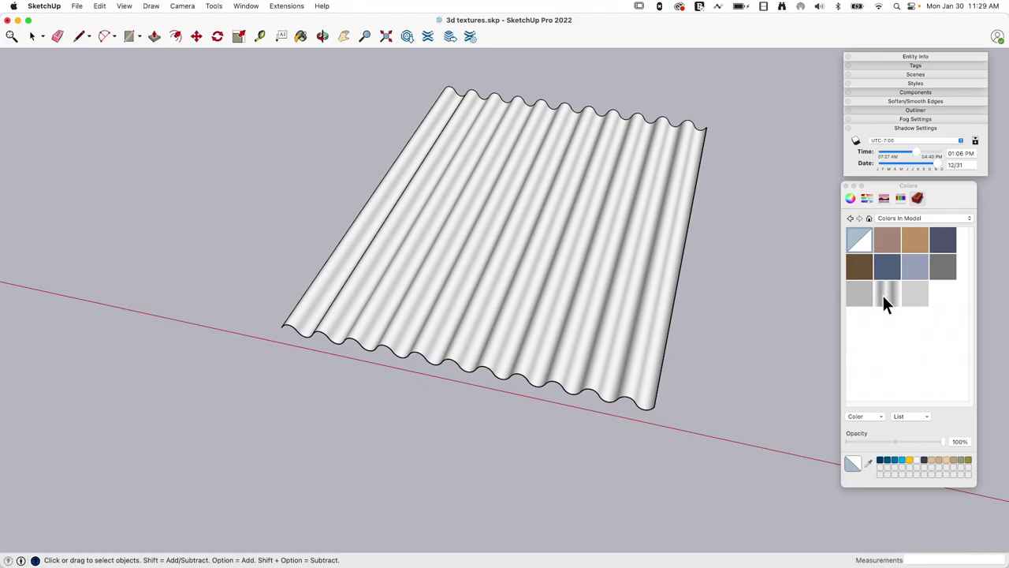
# Paint the modelled corrugated sheet with the striped metal texture from the model's materials and display its hidden geometry for a close inspection.
pyautogui.click(884, 297)
pyautogui.click(552, 219)
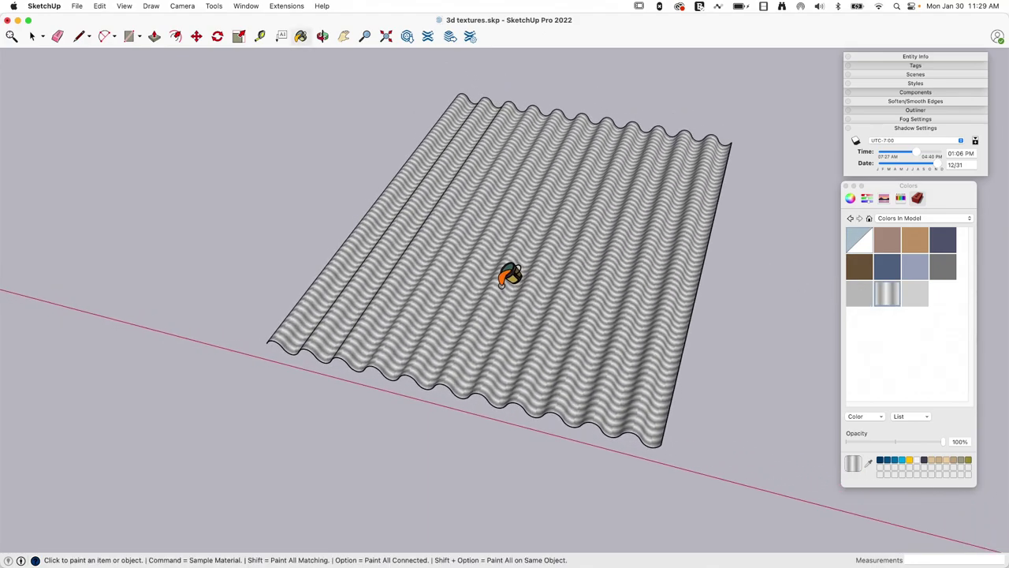
pyautogui.press('space')
pyautogui.scroll(5, 441, 331)
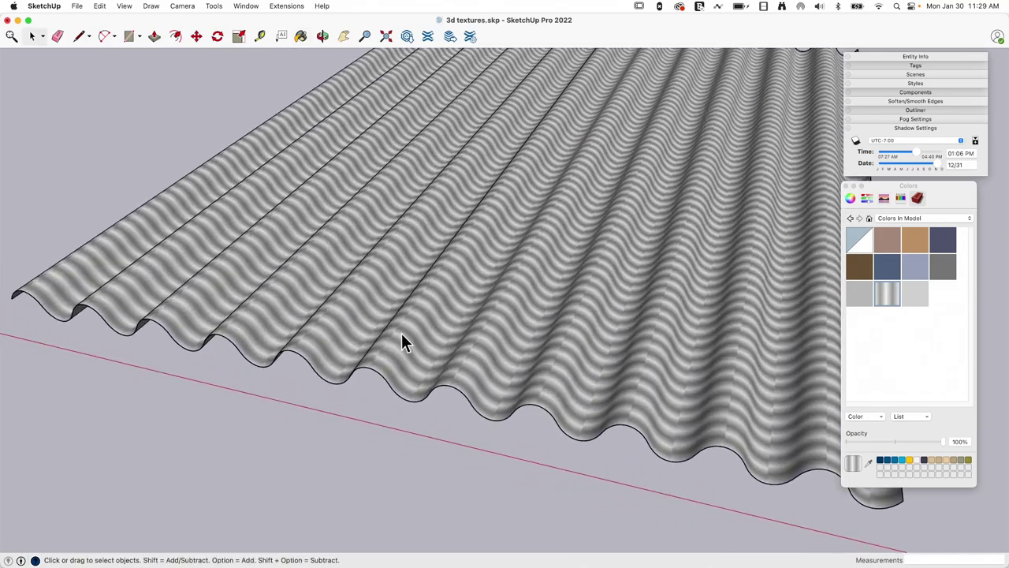
pyautogui.moveTo(401, 343); pyautogui.dragTo(555, 359, button='middle')
pyautogui.moveTo(475, 319); pyautogui.dragTo(429, 293, button='middle')
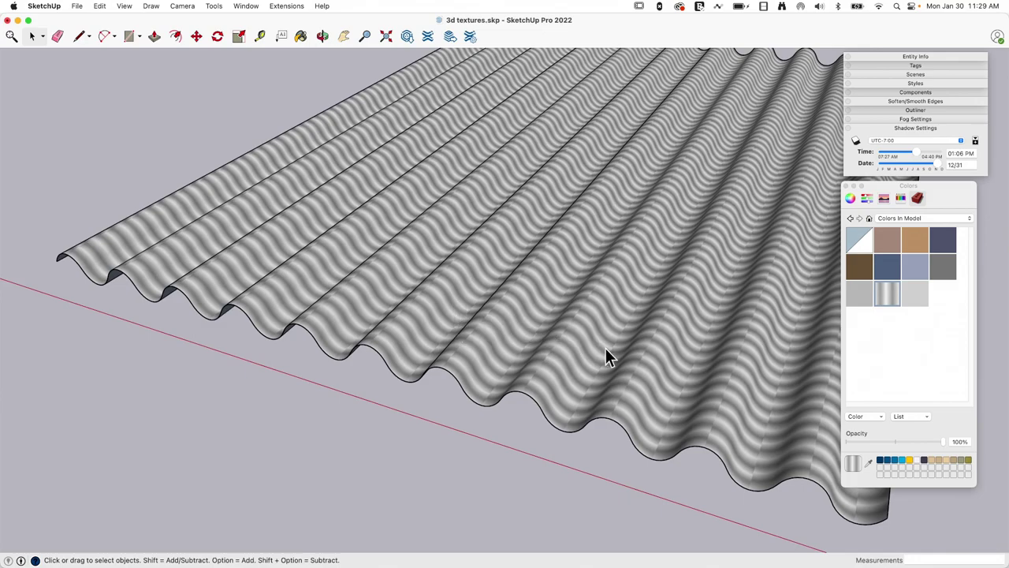
pyautogui.moveTo(494, 309); pyautogui.dragTo(486, 347, button='middle')
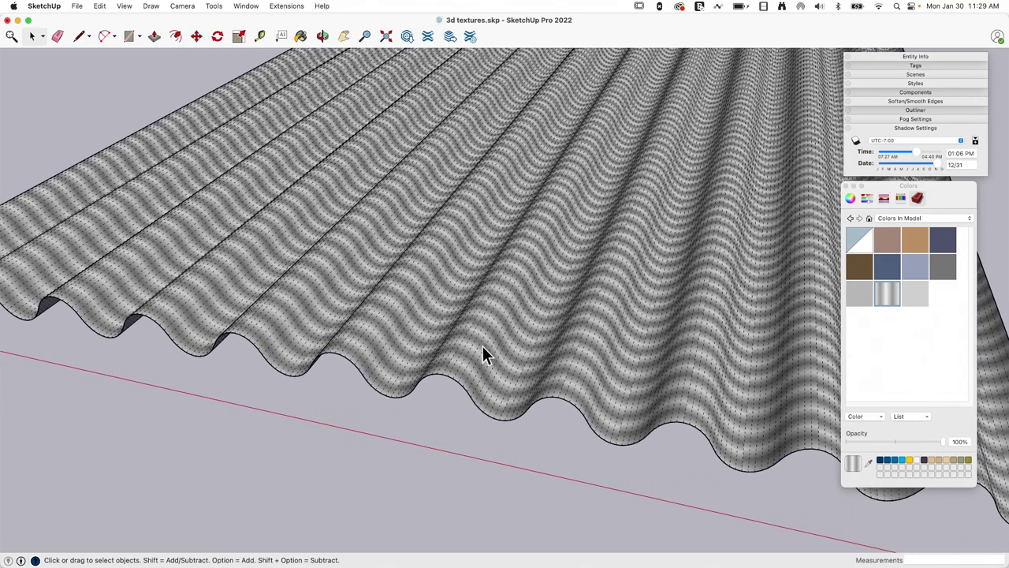
# Examine how the striped texture maps across the individual facets of the modelled corrugated sheet, close up and from a distance.
pyautogui.scroll(5, 482, 347)
pyautogui.moveTo(423, 366); pyautogui.dragTo(412, 292, button='middle')
pyautogui.click(403, 298)
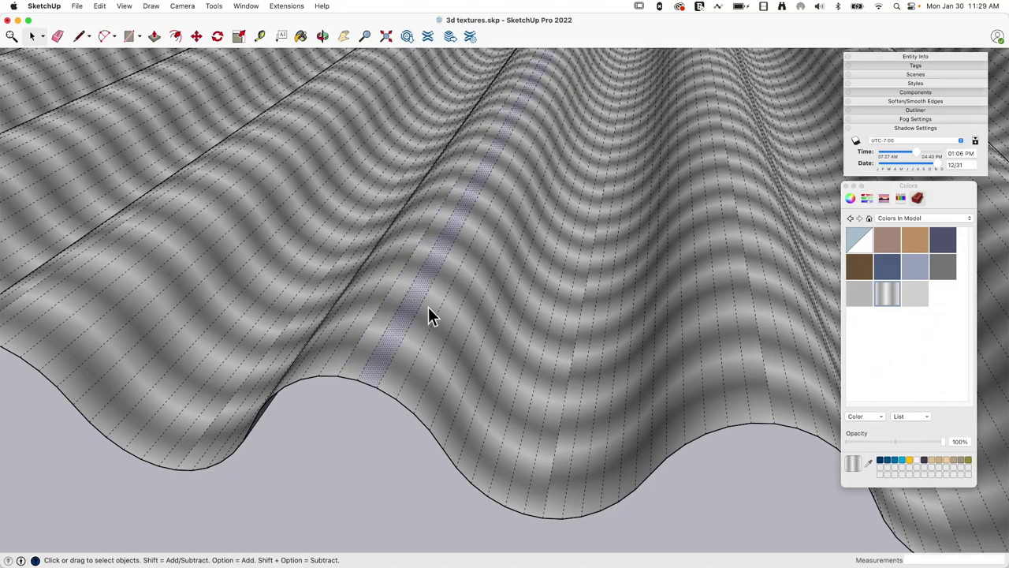
pyautogui.moveTo(462, 351); pyautogui.dragTo(182, 140, button='middle')
pyautogui.moveTo(375, 224); pyautogui.dragTo(459, 312, button='middle')
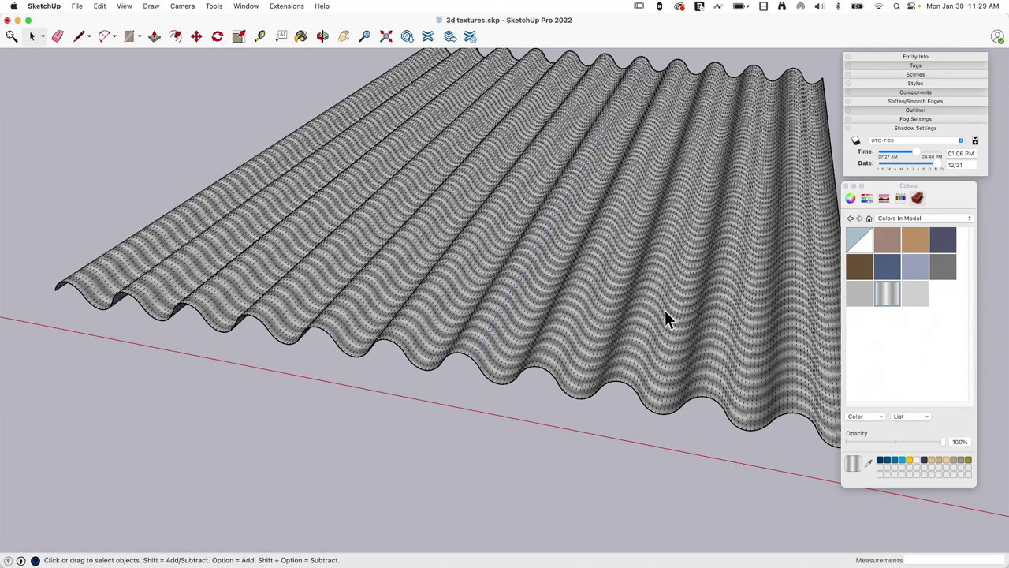
pyautogui.scroll(-2, 670, 311)
pyautogui.scroll(-4, 329, 236)
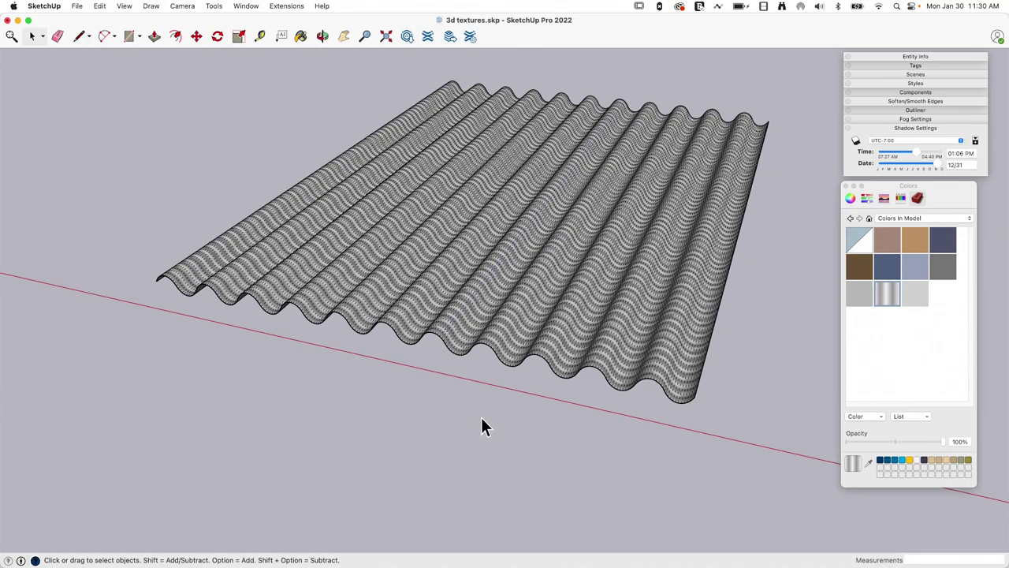
pyautogui.moveTo(482, 418); pyautogui.dragTo(466, 392, button='middle')
# Undo the striped paint on the corrugated sheet and turn off the hidden geometry display.
pyautogui.press('super+z')
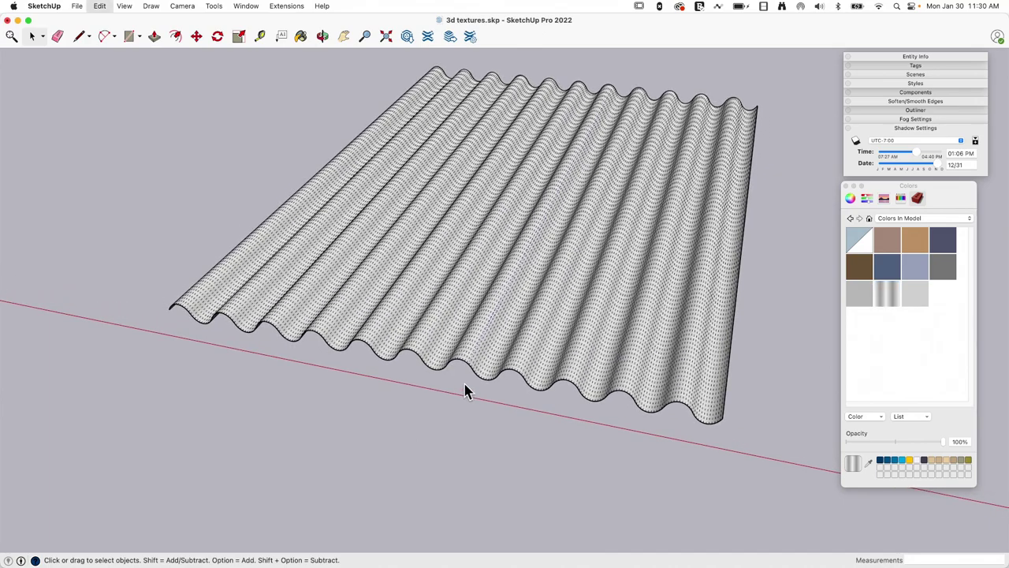
pyautogui.hotkey('alt', 'h')
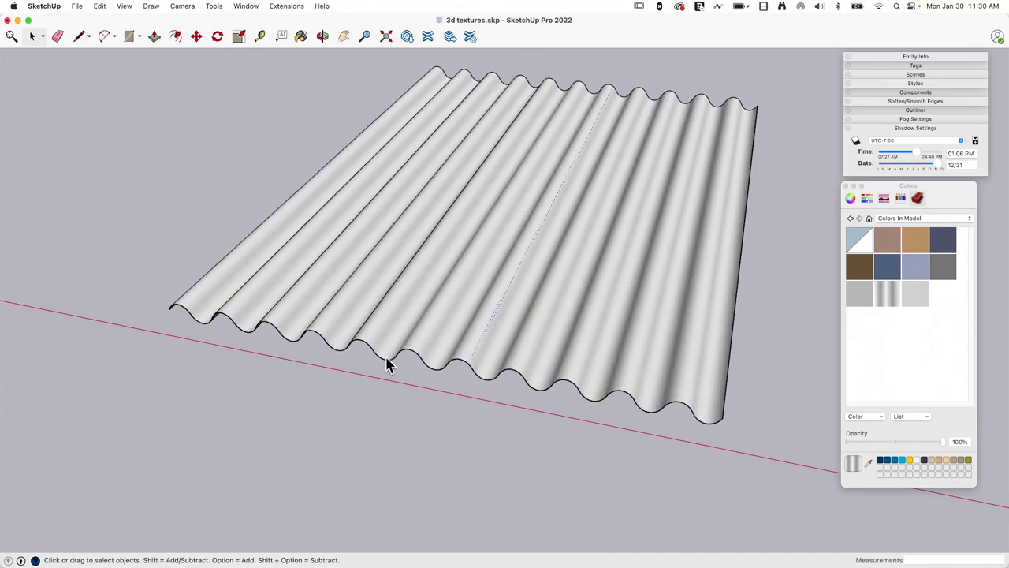
pyautogui.click(380, 410)
pyautogui.scroll(-4, 282, 334)
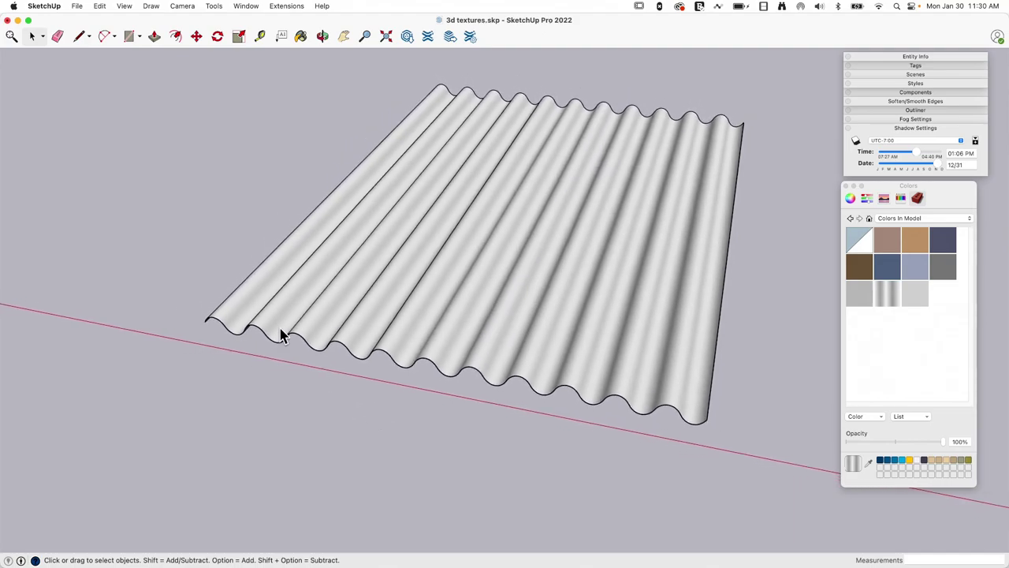
pyautogui.scroll(-1, 818, 348)
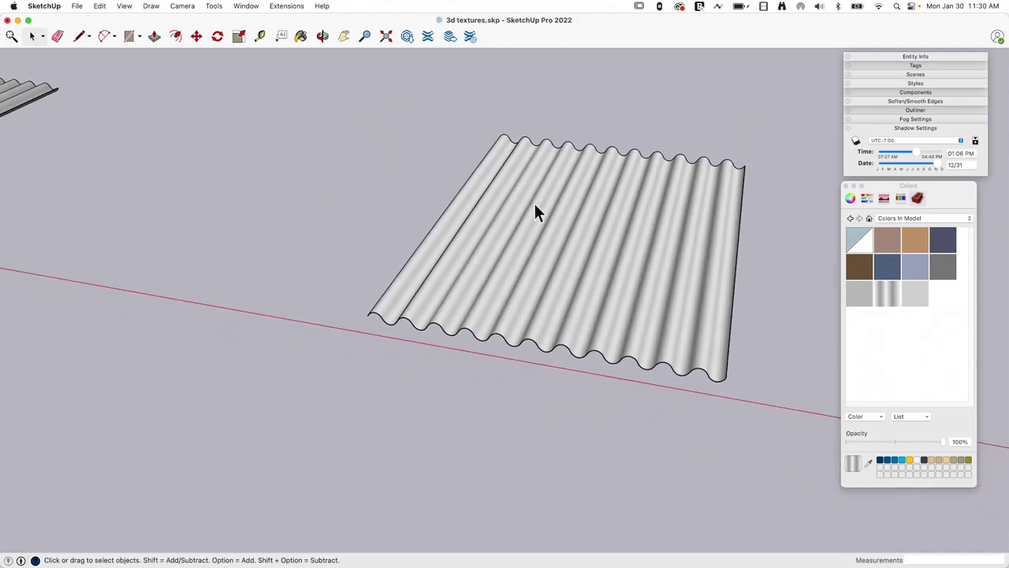
# Draw vertical edges of equal height upward from two diagonally opposite corners of the corrugated sheet.
pyautogui.moveTo(366, 298); pyautogui.dragTo(351, 275, button='middle')
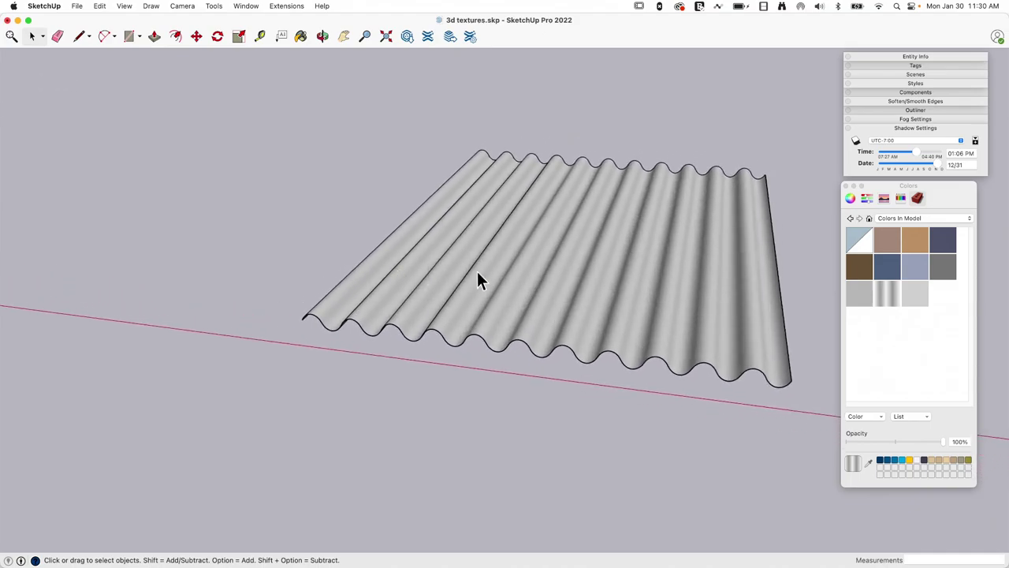
pyautogui.moveTo(775, 295); pyautogui.dragTo(298, 320, button='middle')
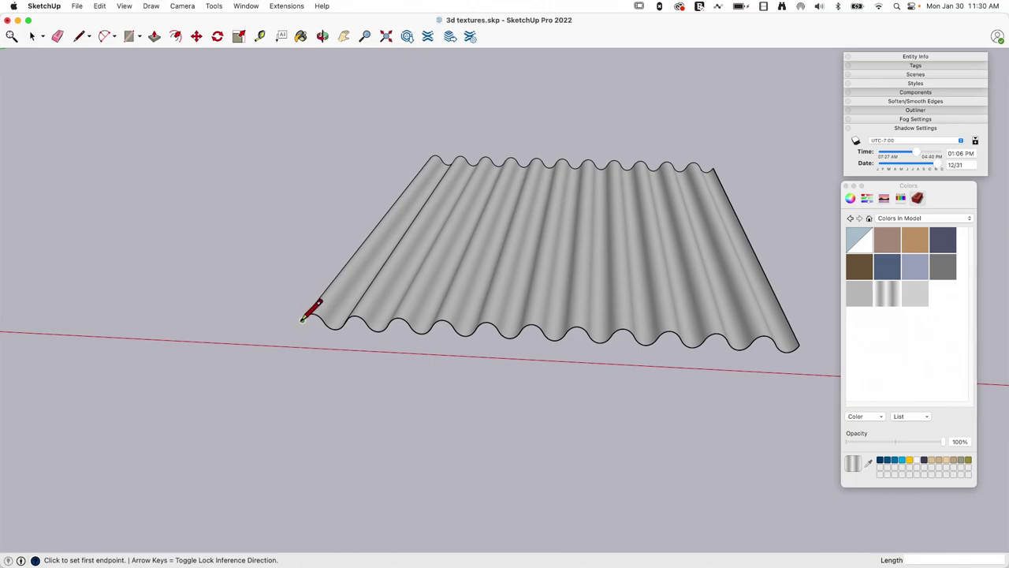
pyautogui.moveTo(298, 243); pyautogui.dragTo(339, 146, button='middle')
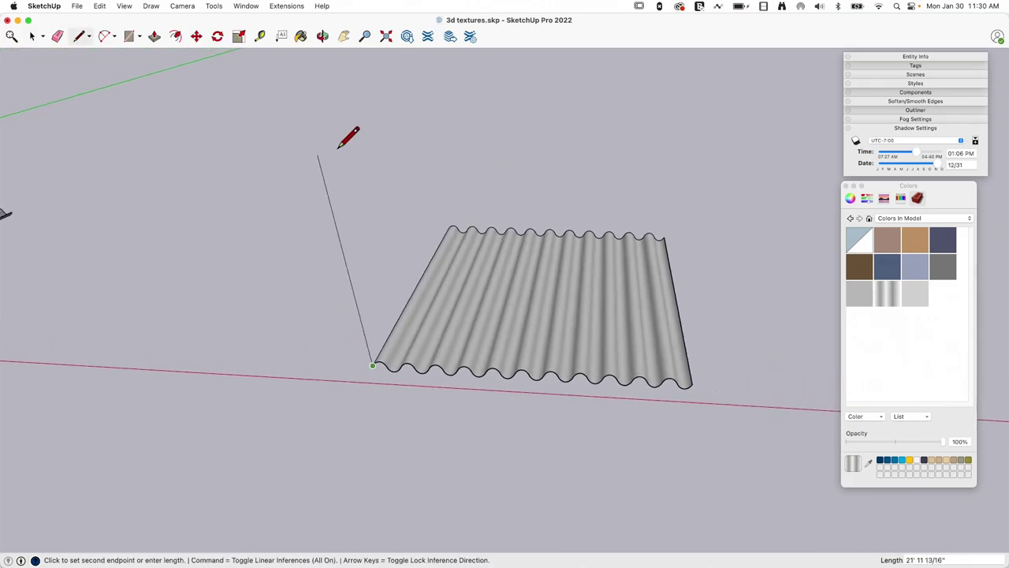
pyautogui.press('Escape')
pyautogui.moveTo(417, 186); pyautogui.dragTo(681, 306, button='middle')
pyautogui.scroll(5, 679, 306)
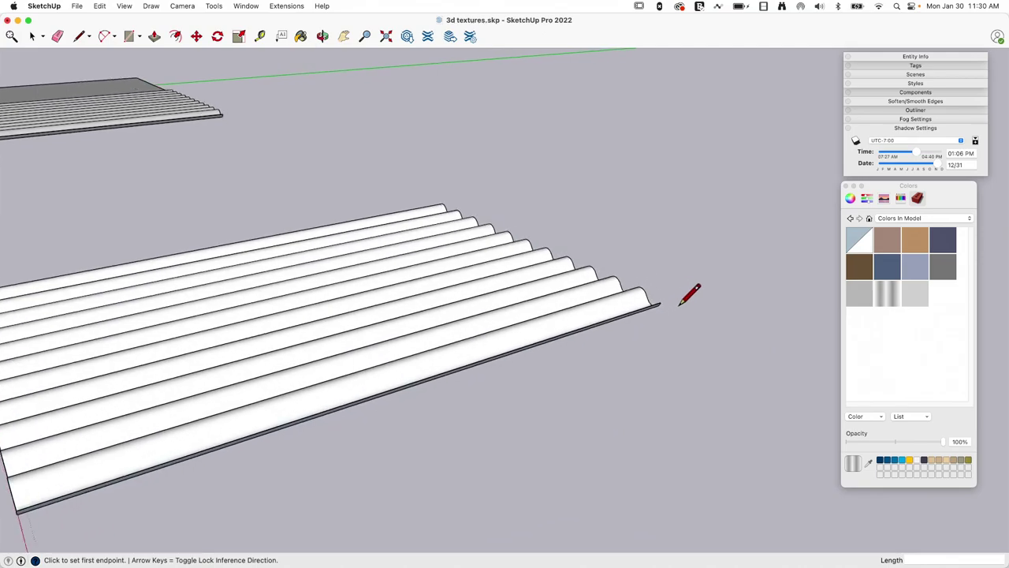
# Draw a horizontal rectangle between the tops of the two vertical edges above the sheet and erase both edges.
pyautogui.scroll(-5, 659, 305)
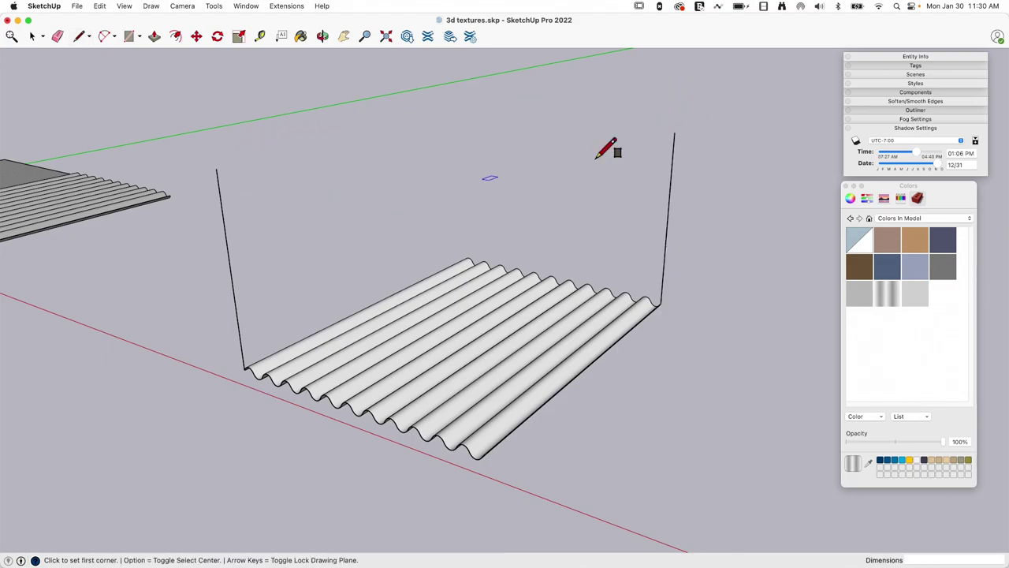
pyautogui.click(217, 168)
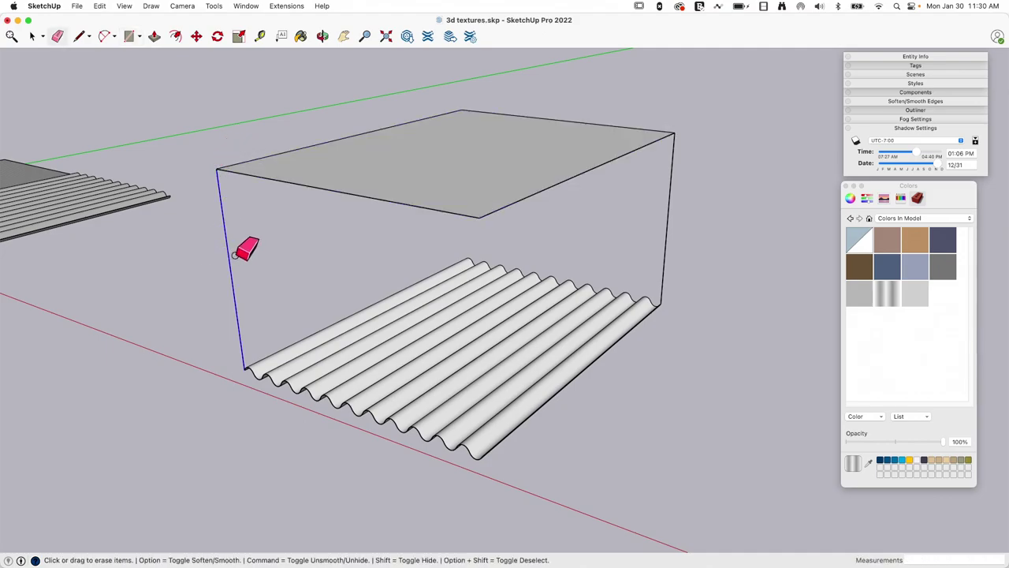
pyautogui.moveTo(685, 224)
pyautogui.mouseDown(button='middle')
pyautogui.moveTo(759, 315)
pyautogui.moveTo(775, 318)
pyautogui.mouseUp(button='middle')
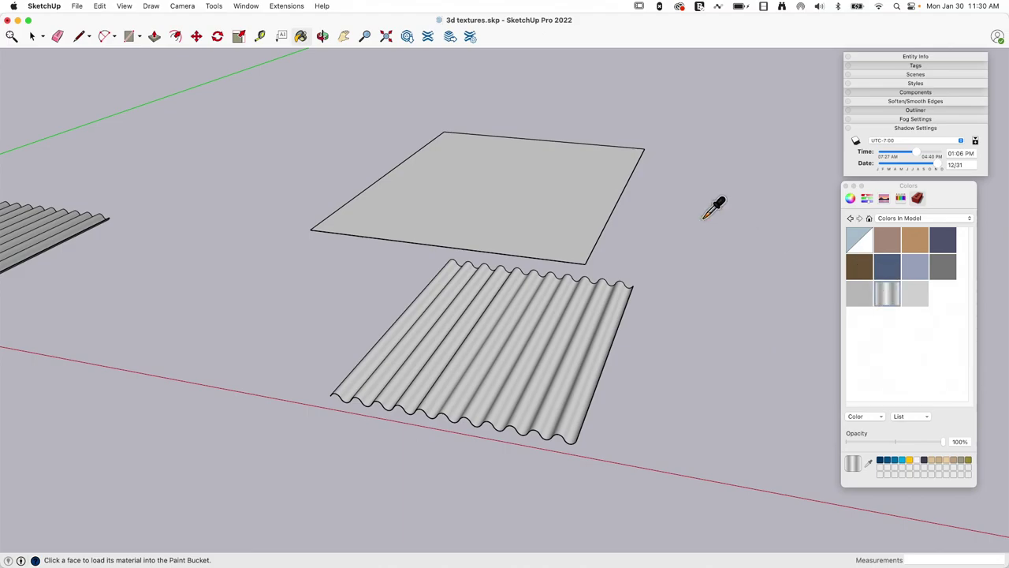
# Paint the flat rectangle above the sheet with the striped metal texture and choose the Projected option for its texture.
pyautogui.click(520, 188)
pyautogui.rightClick(520, 194)
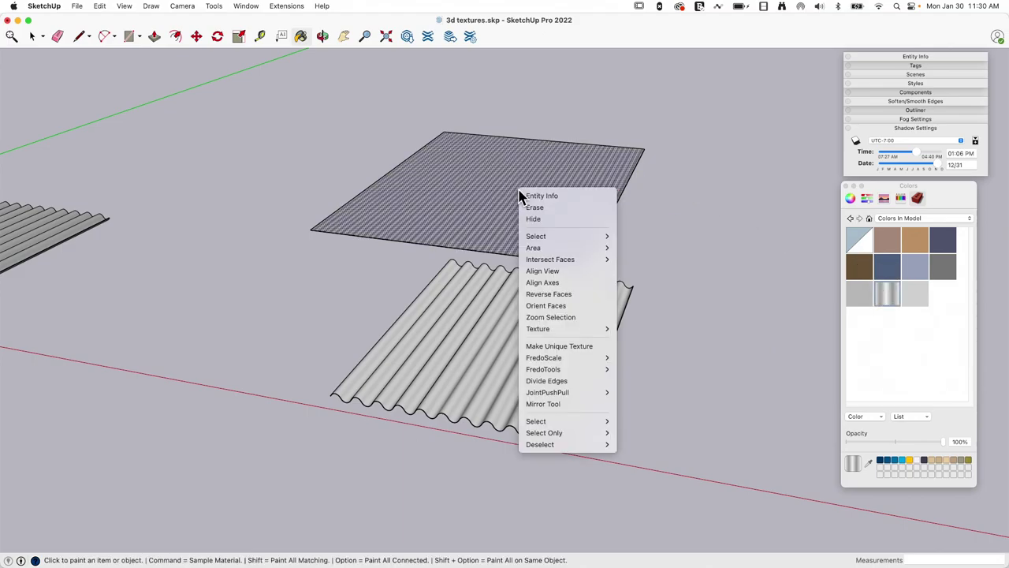
pyautogui.moveTo(592, 331)
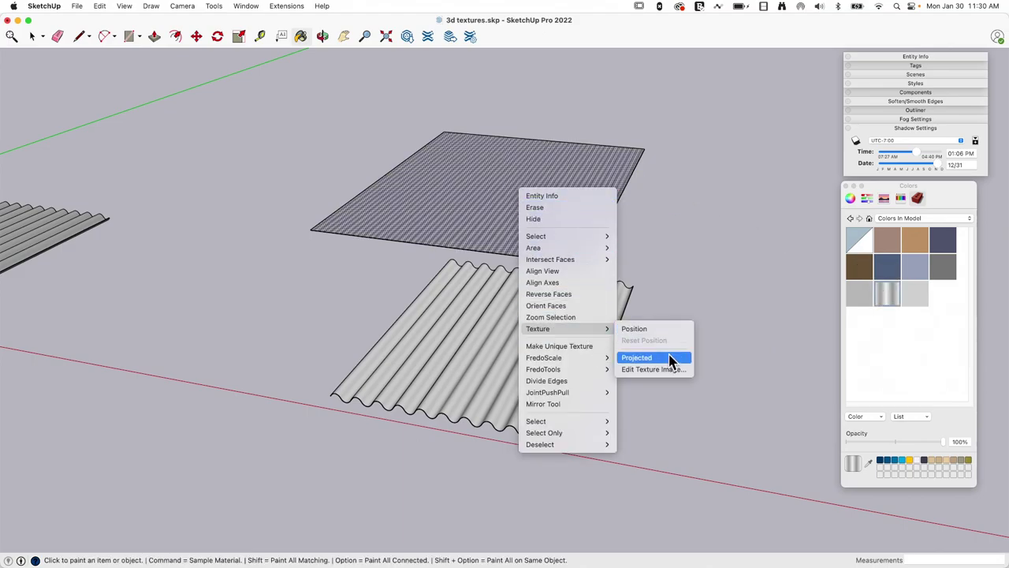
pyautogui.click(669, 358)
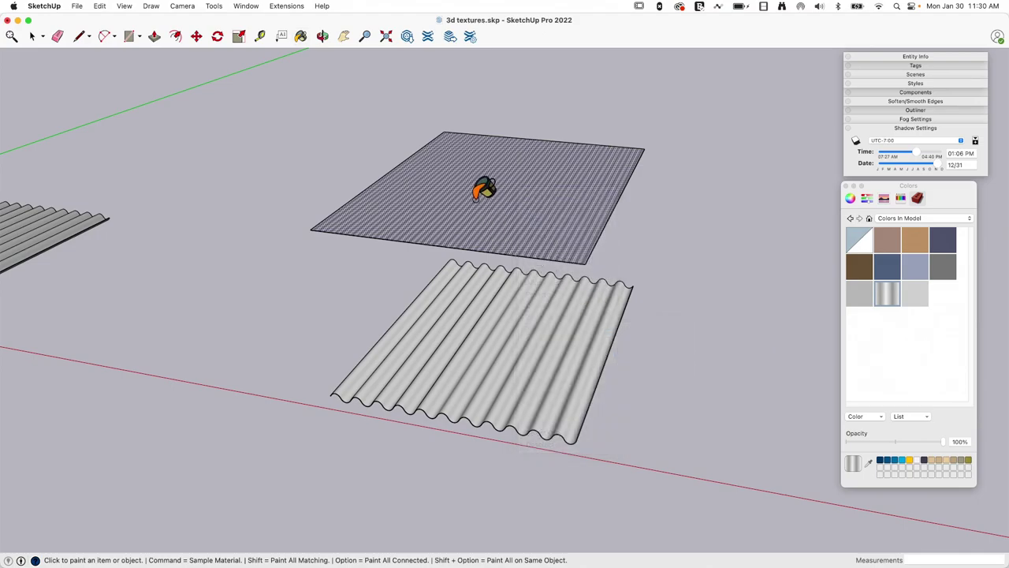
# Try painting the corrugated sheet directly with the striped metal texture.
pyautogui.click(442, 325)
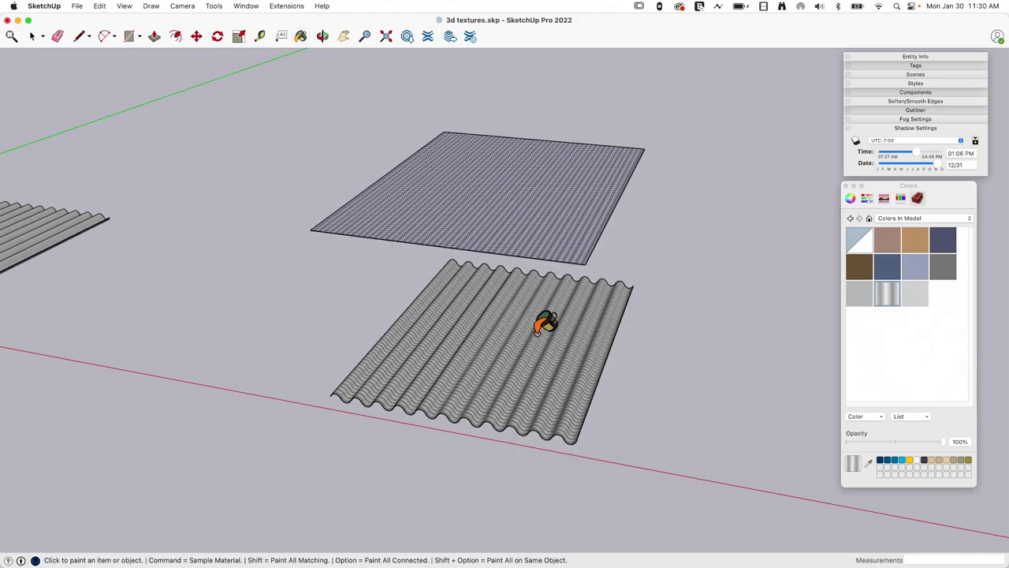
pyautogui.moveTo(544, 323)
pyautogui.mouseDown(button='middle')
pyautogui.moveTo(529, 316)
pyautogui.moveTo(510, 354)
pyautogui.moveTo(494, 277)
pyautogui.moveTo(449, 214)
pyautogui.moveTo(720, 178)
pyautogui.mouseUp(button='middle')
pyautogui.press('space')
# Apply the Projected setting to the flat rectangle's texture again and repaint the corrugated sheet with the projected stripes.
pyautogui.rightClick(512, 176)
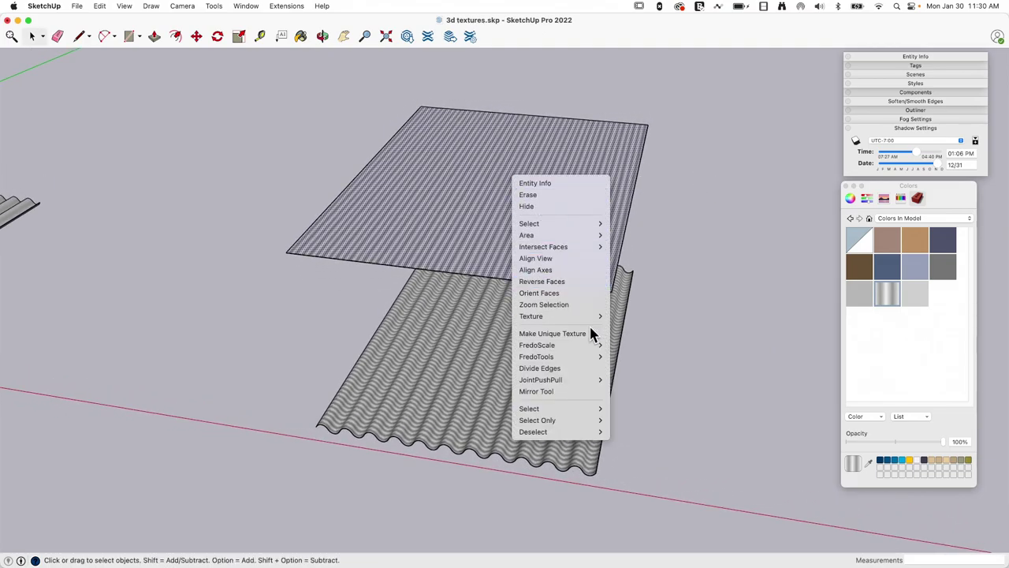
pyautogui.moveTo(585, 320)
pyautogui.click(649, 348)
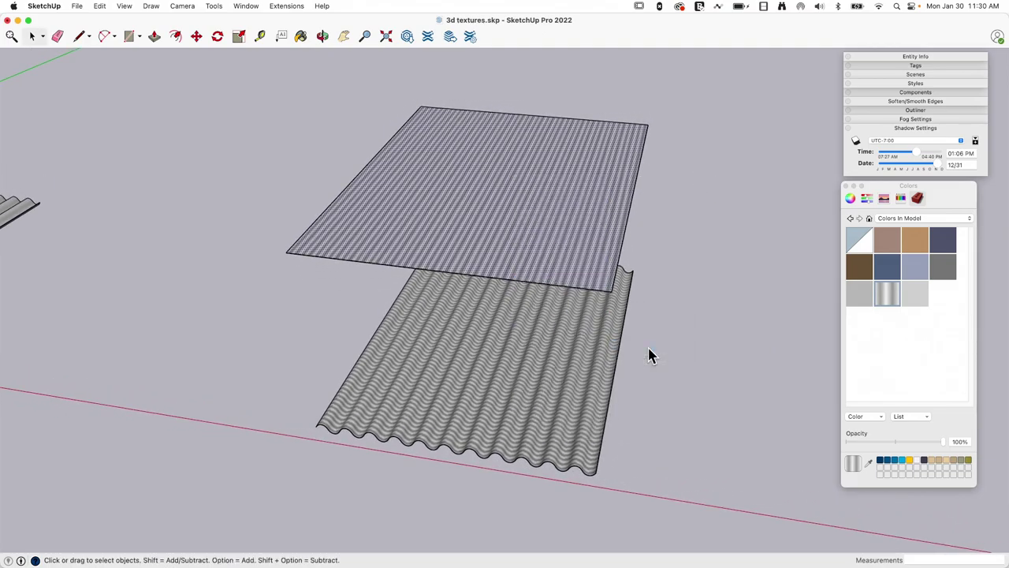
pyautogui.click(498, 361)
# Examine how the projected stripes line up with the corrugated sheet's ridges from several angles and beneath the flat rectangle.
pyautogui.moveTo(597, 296); pyautogui.dragTo(491, 112, button='middle')
pyautogui.scroll(-5, 468, 266)
pyautogui.scroll(5, 522, 278)
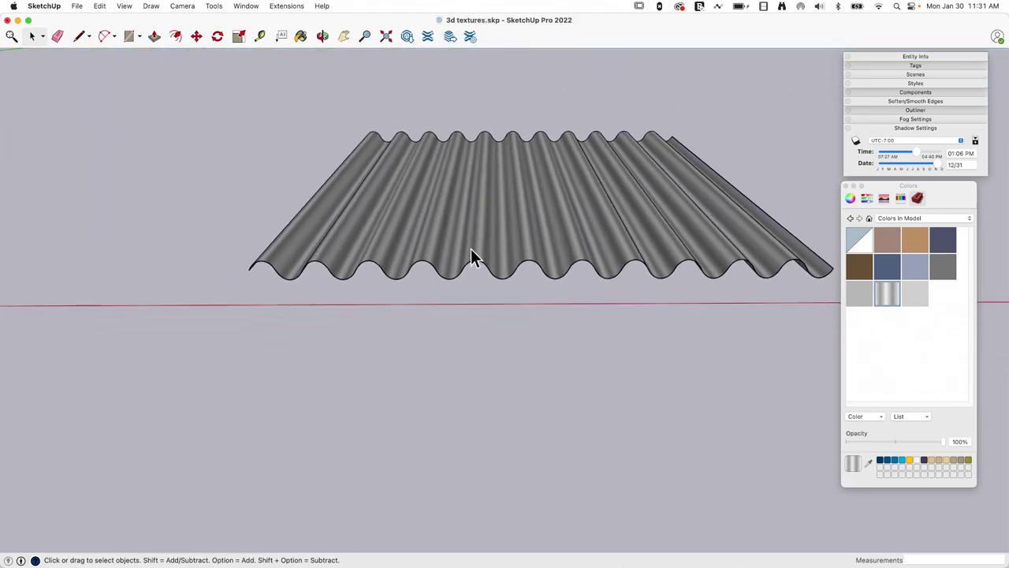
pyautogui.moveTo(471, 258); pyautogui.dragTo(530, 265, button='middle')
pyautogui.moveTo(521, 312); pyautogui.dragTo(626, 323, button='middle')
pyautogui.scroll(4, 626, 331)
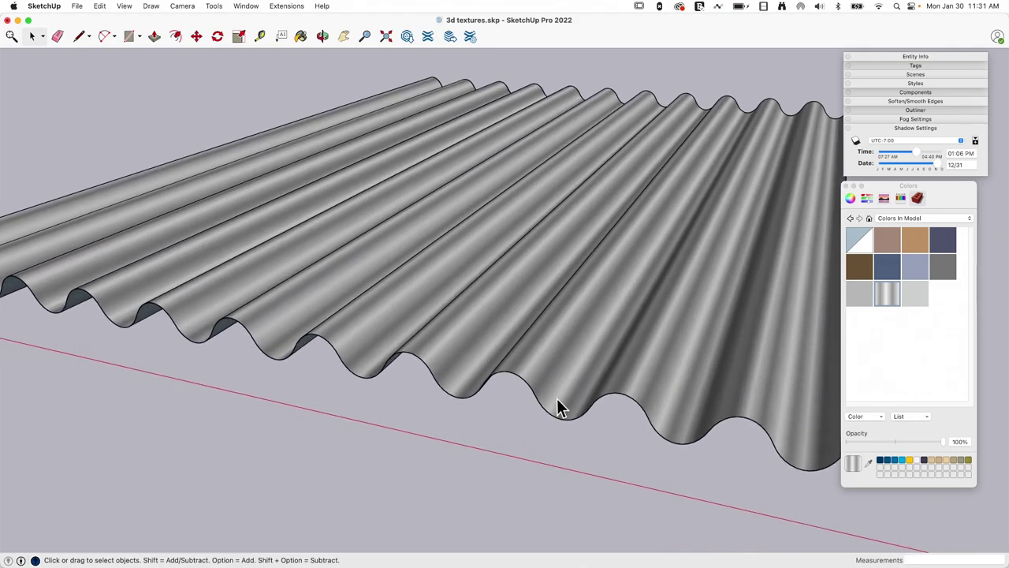
pyautogui.moveTo(556, 410); pyautogui.dragTo(496, 361, button='middle')
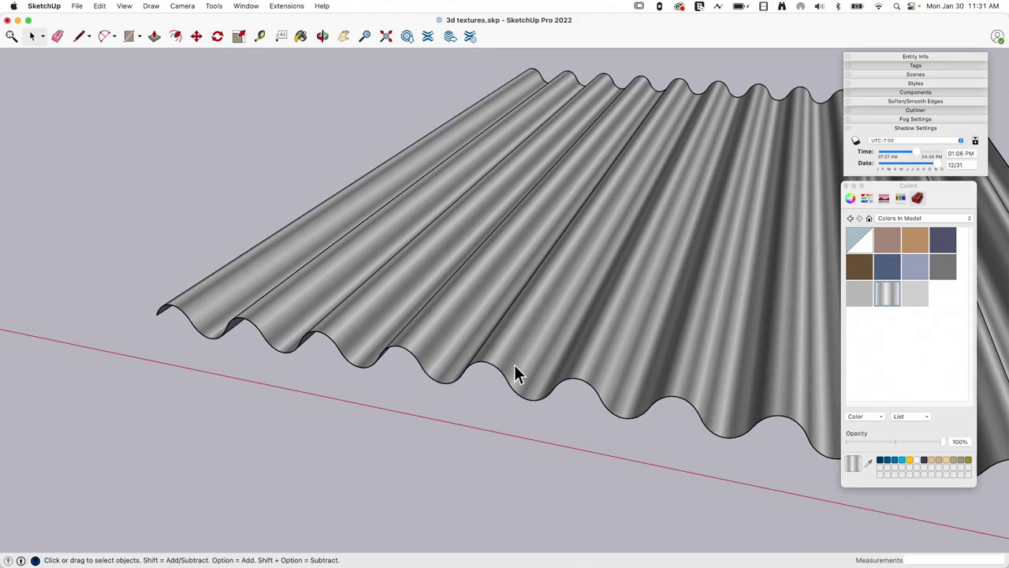
pyautogui.scroll(-5, 519, 377)
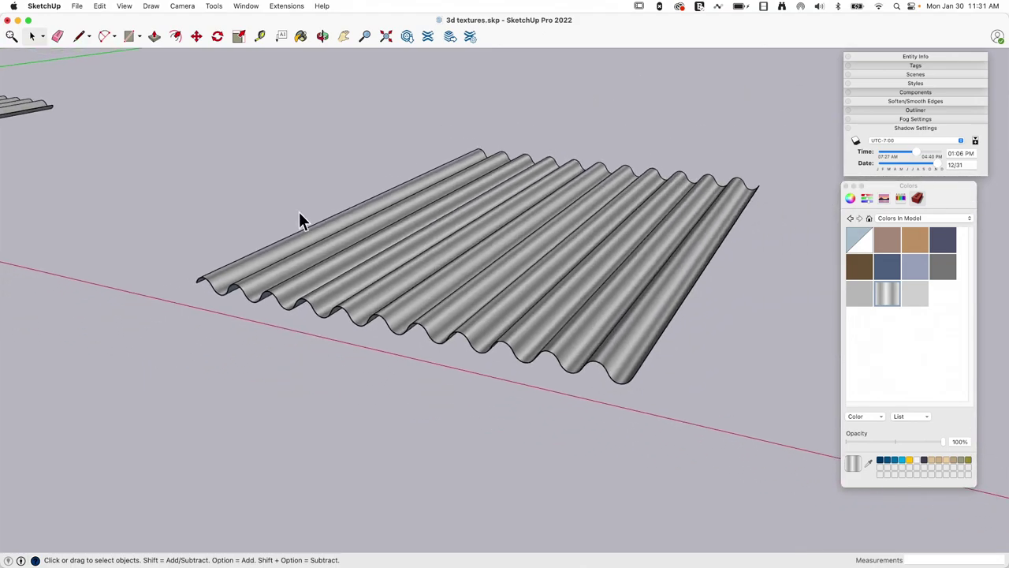
pyautogui.moveTo(631, 254); pyautogui.dragTo(618, 320, button='middle')
pyautogui.scroll(-4, 517, 240)
pyautogui.moveTo(506, 229)
pyautogui.mouseDown(button='middle')
pyautogui.moveTo(454, 292)
pyautogui.moveTo(550, 295)
pyautogui.moveTo(447, 281)
pyautogui.moveTo(592, 313)
pyautogui.moveTo(554, 285)
pyautogui.moveTo(620, 320)
pyautogui.moveTo(575, 273)
pyautogui.moveTo(597, 97)
pyautogui.moveTo(597, 142)
pyautogui.moveTo(637, 158)
pyautogui.mouseUp(button='middle')
pyautogui.moveTo(571, 130)
pyautogui.mouseDown(button='middle')
pyautogui.moveTo(572, 162)
pyautogui.moveTo(462, 163)
pyautogui.mouseUp(button='middle')
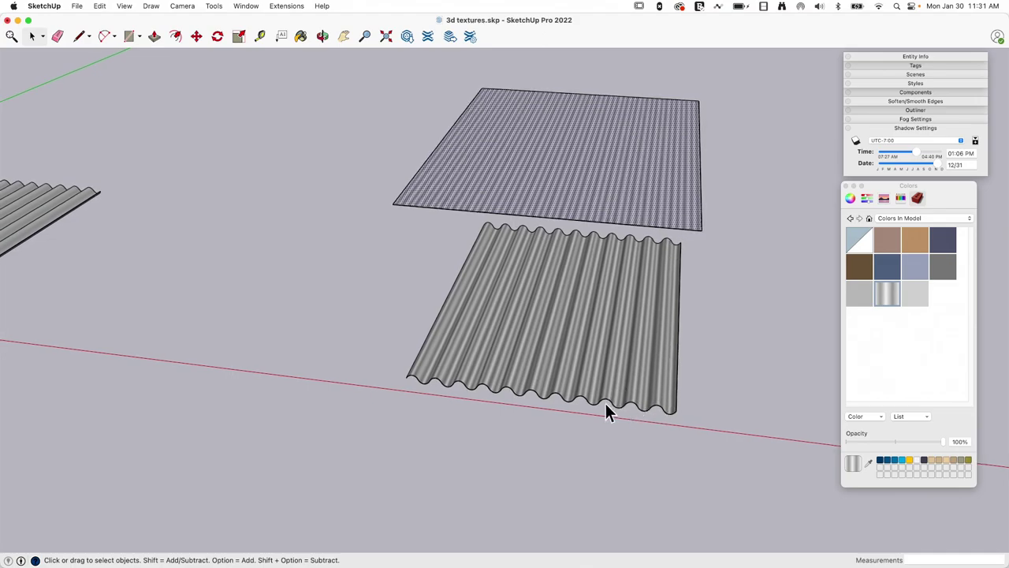
# Draw a vertical edge from the first crest on the sheet's front end up to the flat rectangle.
pyautogui.scroll(6, 552, 355)
pyautogui.press('l')
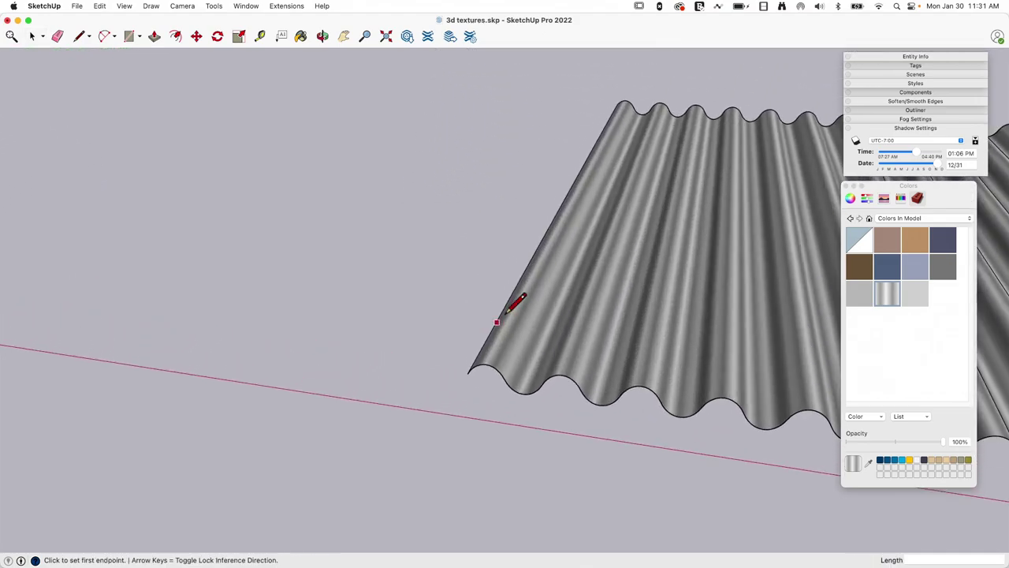
pyautogui.scroll(3, 472, 377)
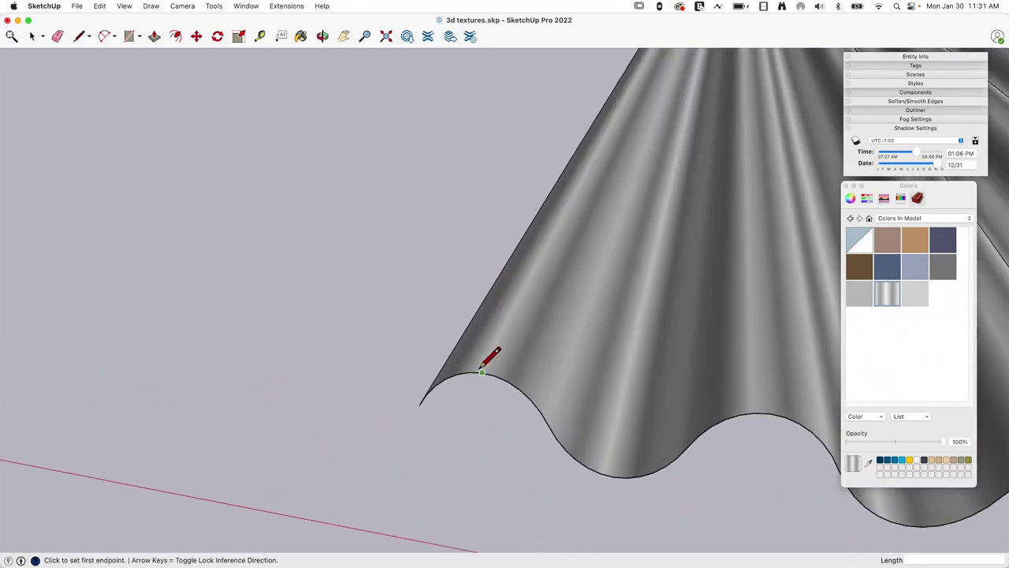
pyautogui.scroll(3, 475, 370)
pyautogui.moveTo(476, 370); pyautogui.dragTo(598, 235, button='middle')
pyautogui.click(560, 433)
pyautogui.scroll(-3, 574, 369)
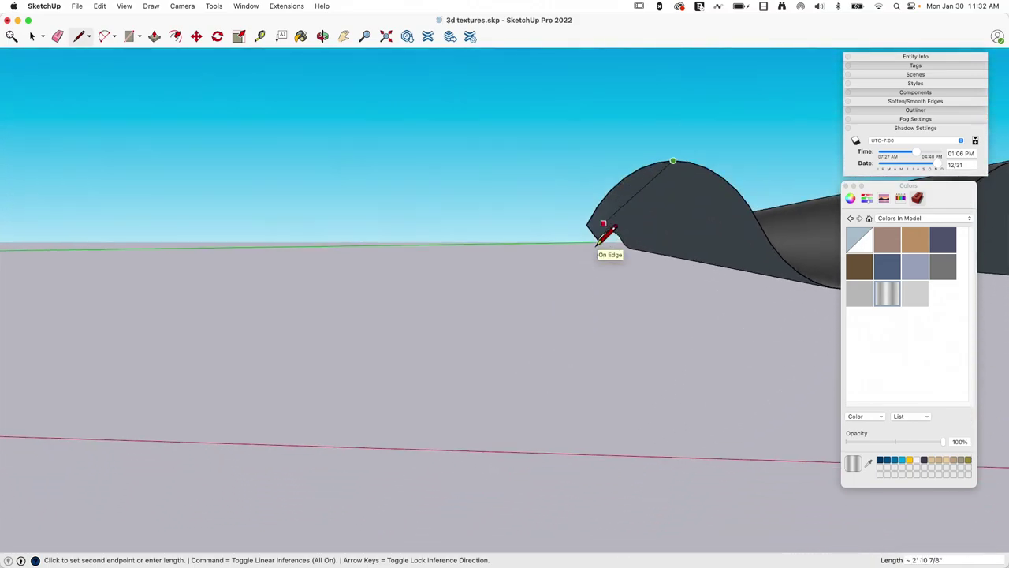
pyautogui.moveTo(619, 139); pyautogui.dragTo(588, 152, button='middle')
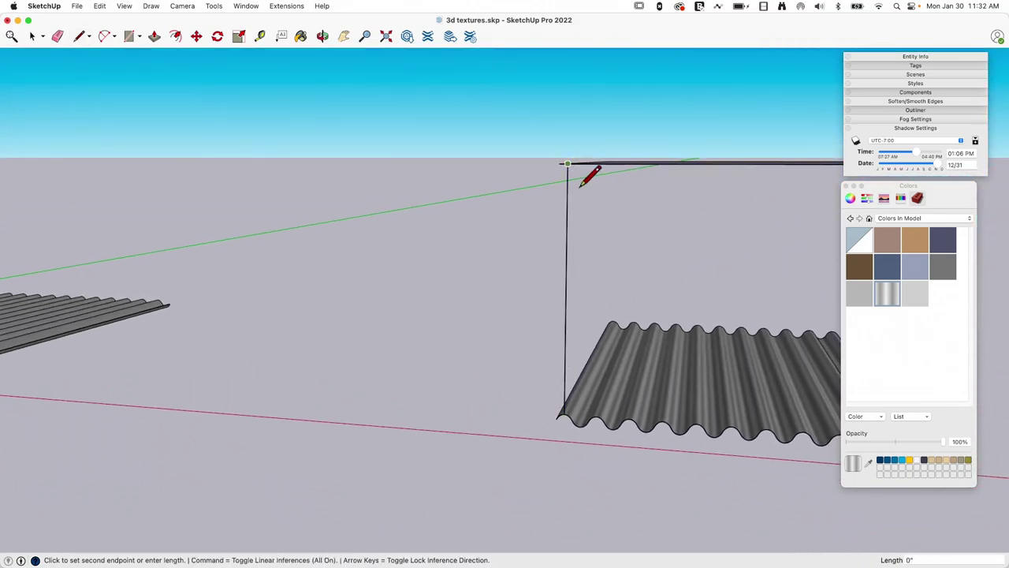
# Copy the vertical edge from the first crest to the neighbouring crest, about 8 3/8" away.
pyautogui.press('space')
pyautogui.click(563, 289)
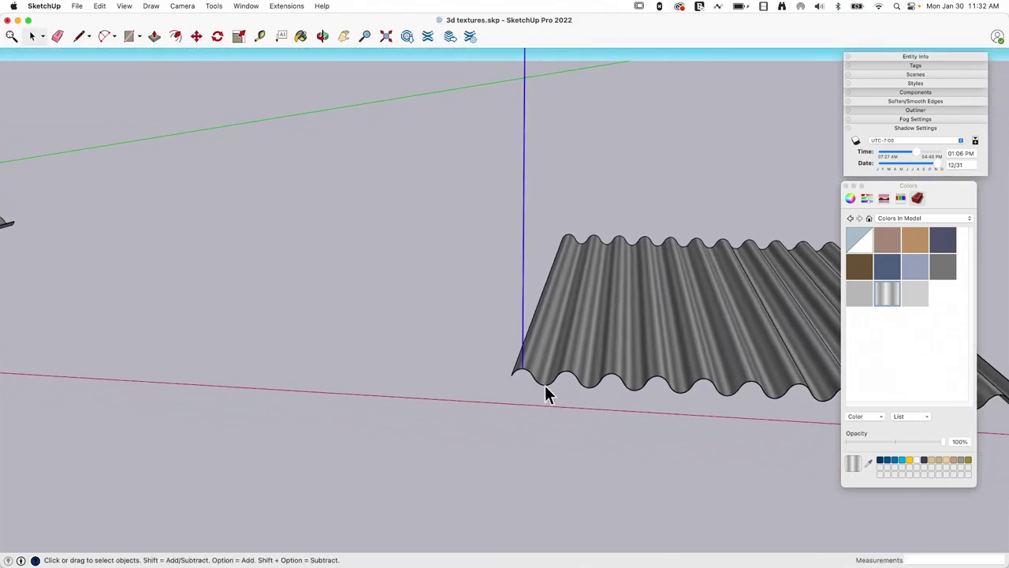
pyautogui.press('m')
pyautogui.scroll(5, 523, 395)
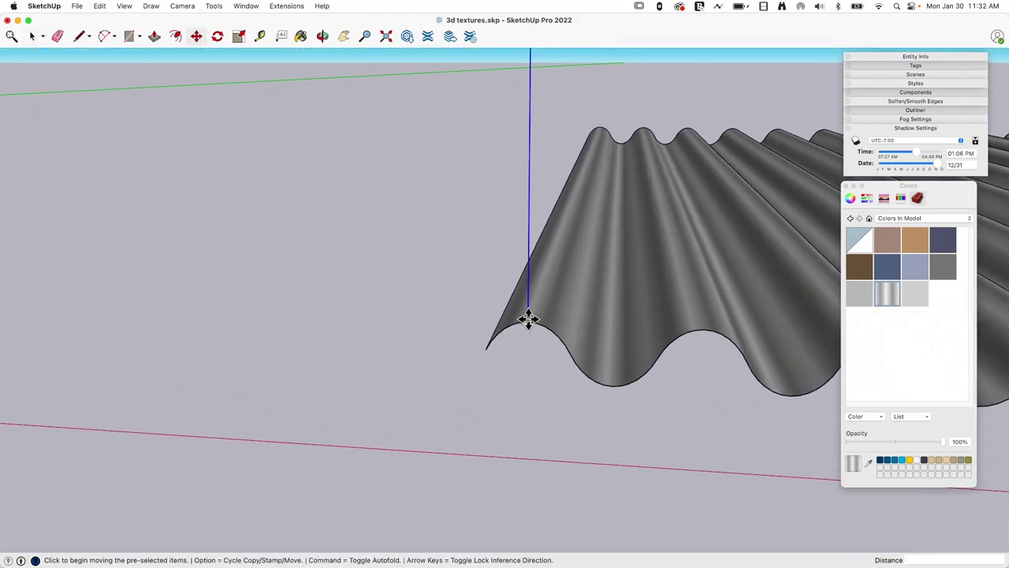
pyautogui.click(528, 319)
pyautogui.press('alt')
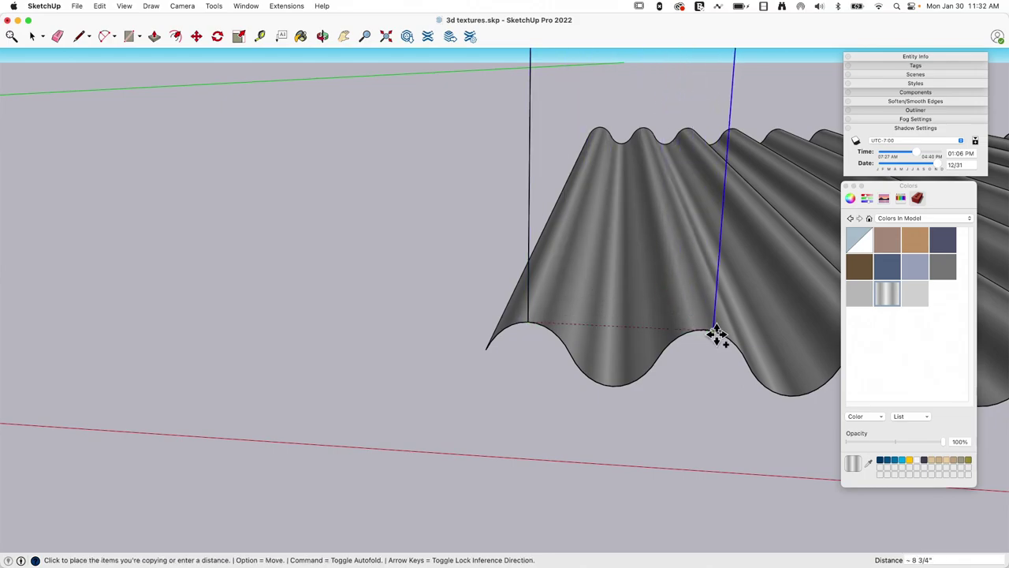
pyautogui.click(708, 337)
pyautogui.scroll(-10, 669, 437)
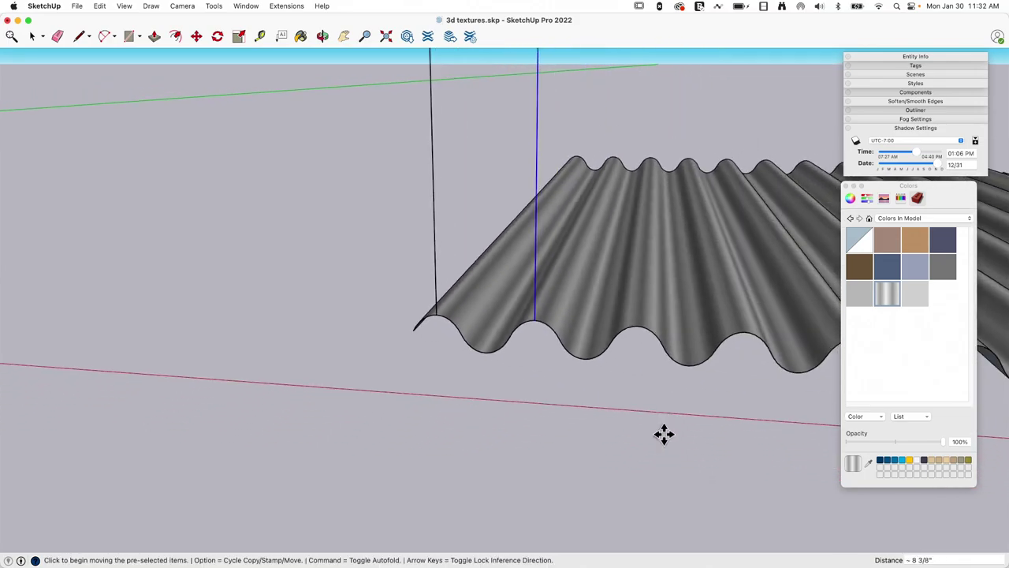
# Repeat the copied vertical edge as a 10x array across the crests of the corrugated sheet.
pyautogui.scroll(-2, 365, 339)
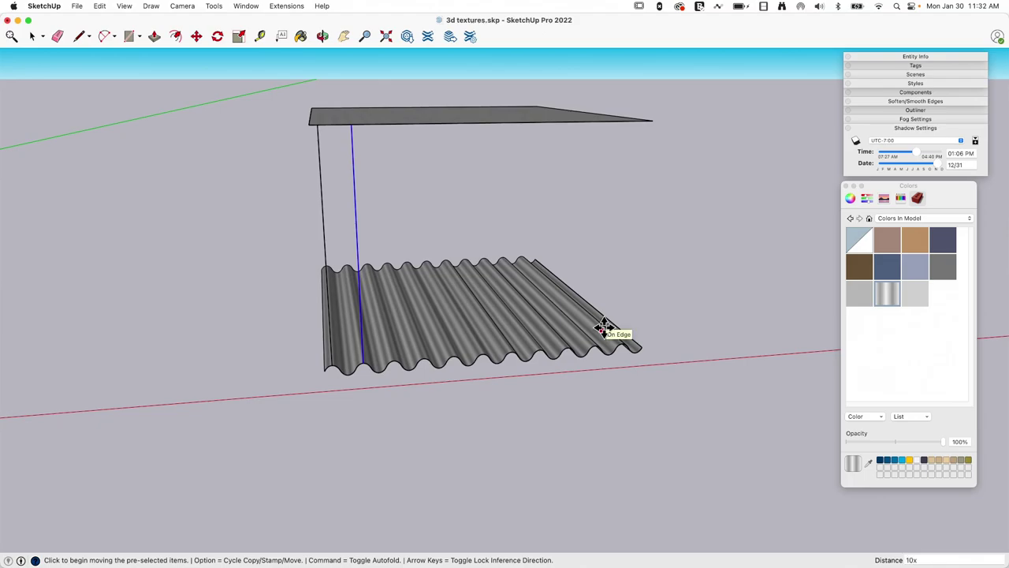
pyautogui.write('10x')
pyautogui.press('Return')
pyautogui.moveTo(621, 311); pyautogui.dragTo(516, 330, button='middle')
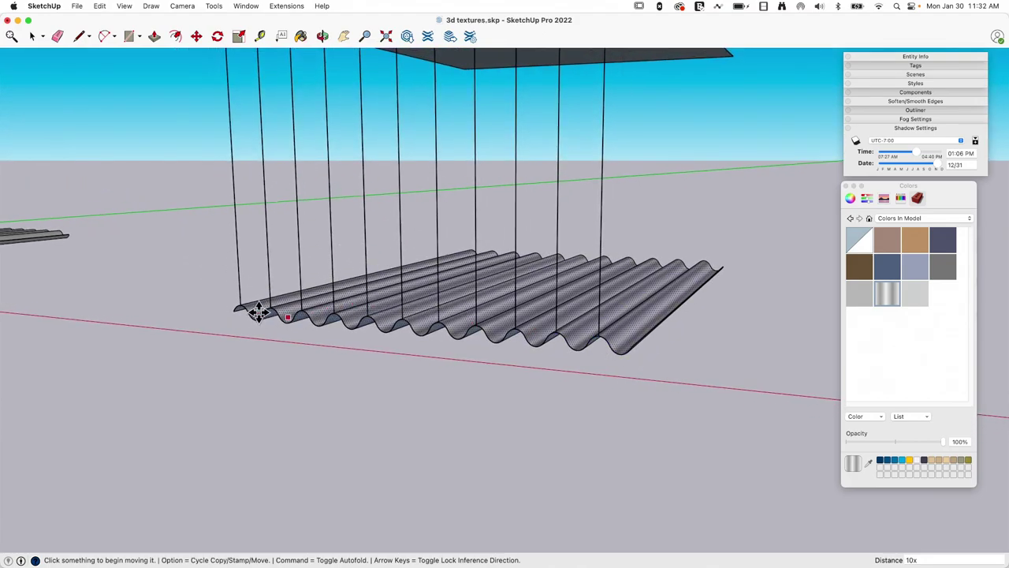
# Open the flat rectangle's projected texture for positioning and scale it up several times from its green pin.
pyautogui.moveTo(397, 323); pyautogui.dragTo(687, 260, button='middle')
pyautogui.press('space')
pyautogui.moveTo(217, 173); pyautogui.dragTo(277, 201, button='middle')
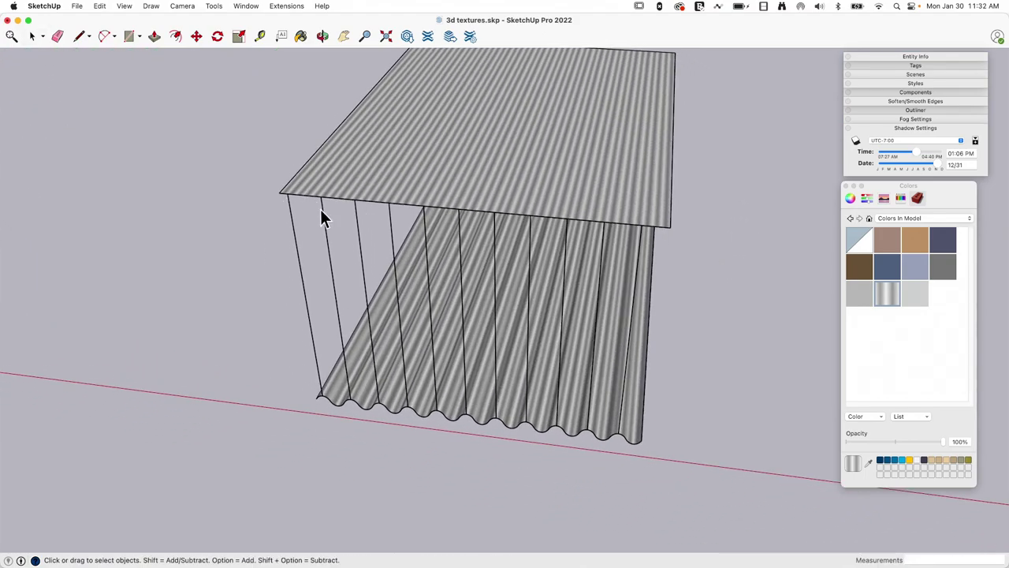
pyautogui.click(362, 176)
pyautogui.moveTo(352, 172); pyautogui.dragTo(476, 191, button='middle')
pyautogui.rightClick(476, 190)
pyautogui.moveTo(529, 327)
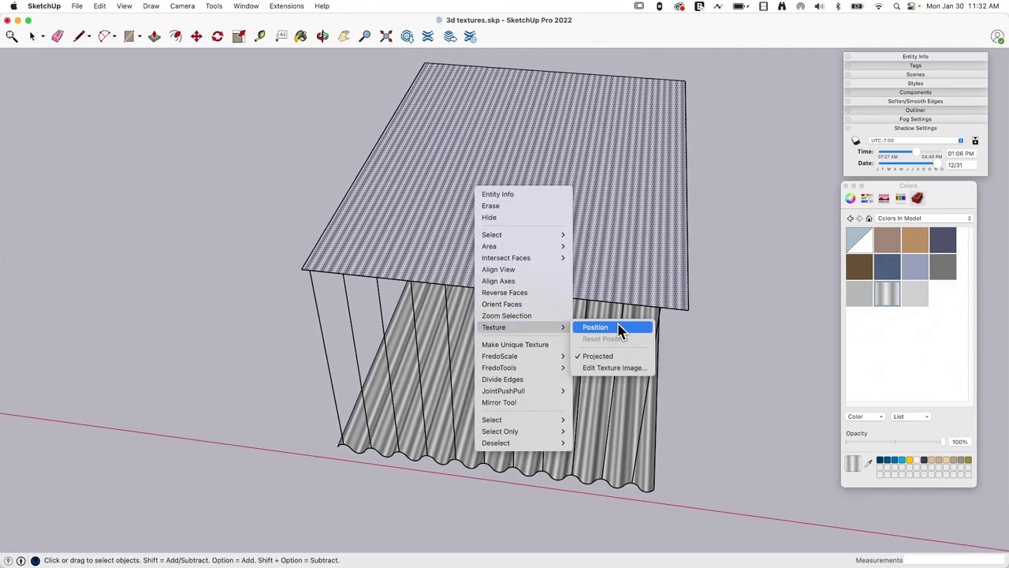
pyautogui.click(619, 330)
pyautogui.scroll(3, 449, 228)
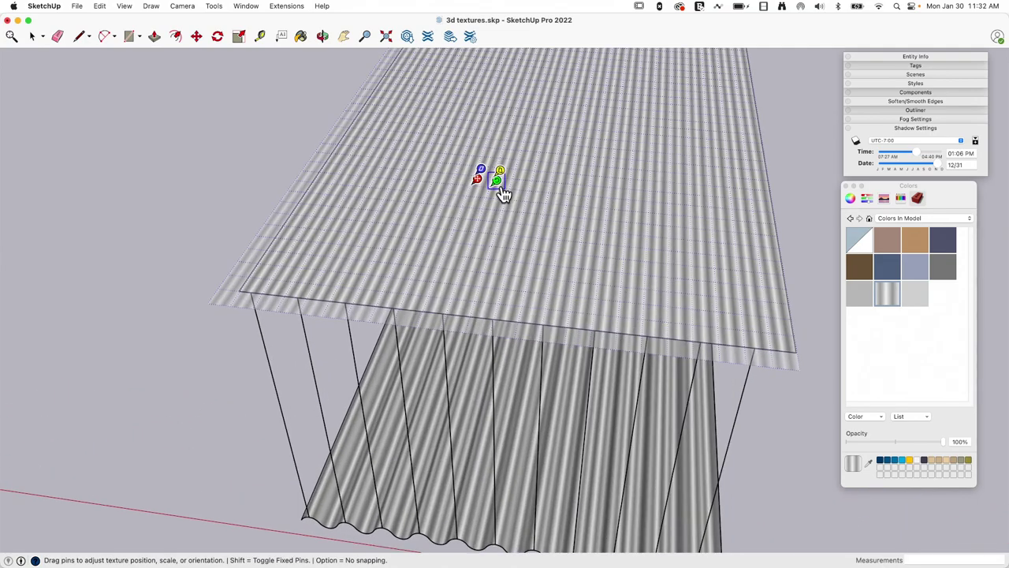
pyautogui.moveTo(503, 195); pyautogui.dragTo(582, 195)
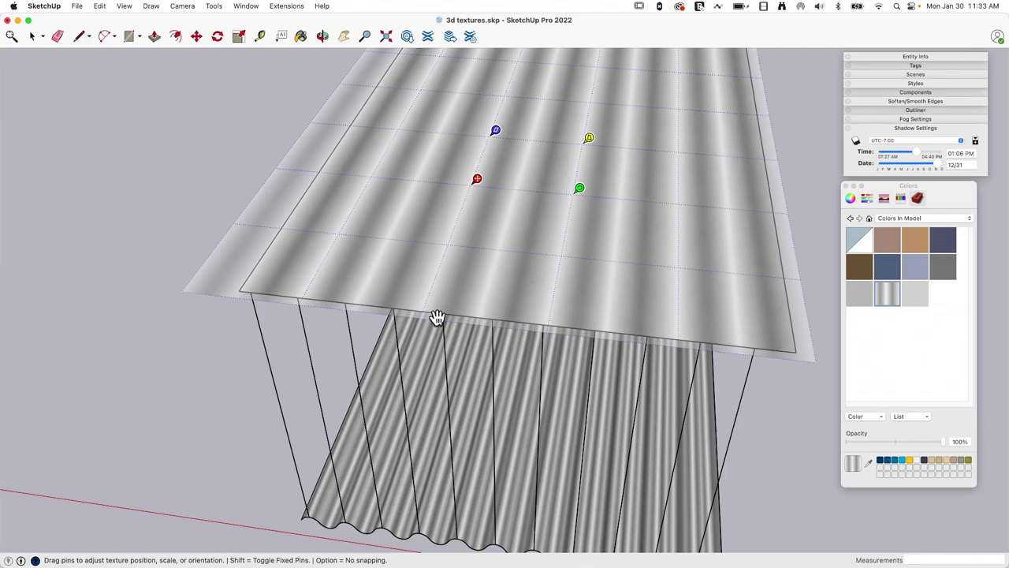
# Move the texture's red pin to the top of the first vertical edge and scale the tile to reach the third edge.
pyautogui.moveTo(725, 363); pyautogui.dragTo(334, 258, button='middle')
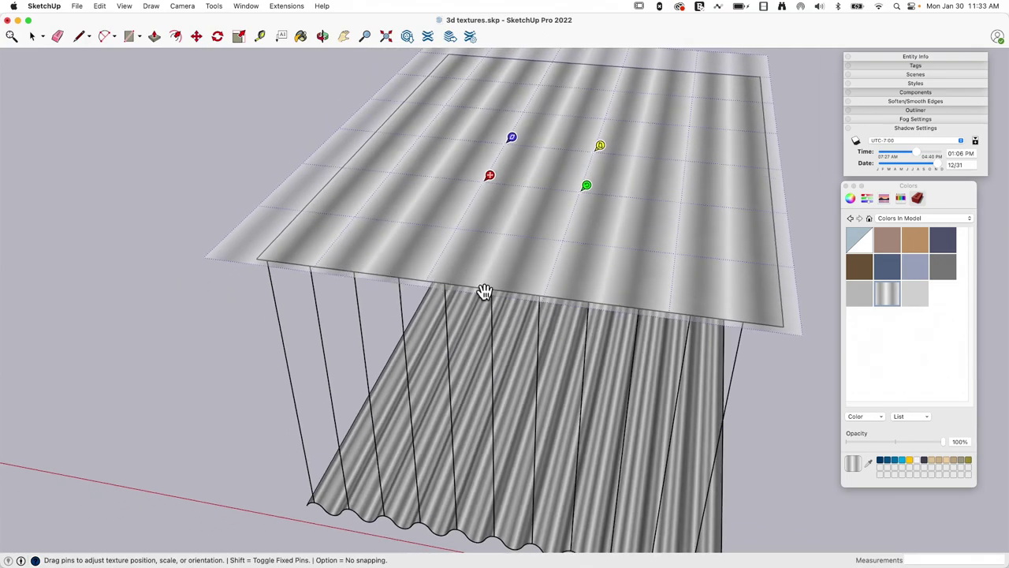
pyautogui.moveTo(482, 291); pyautogui.dragTo(572, 165, button='middle')
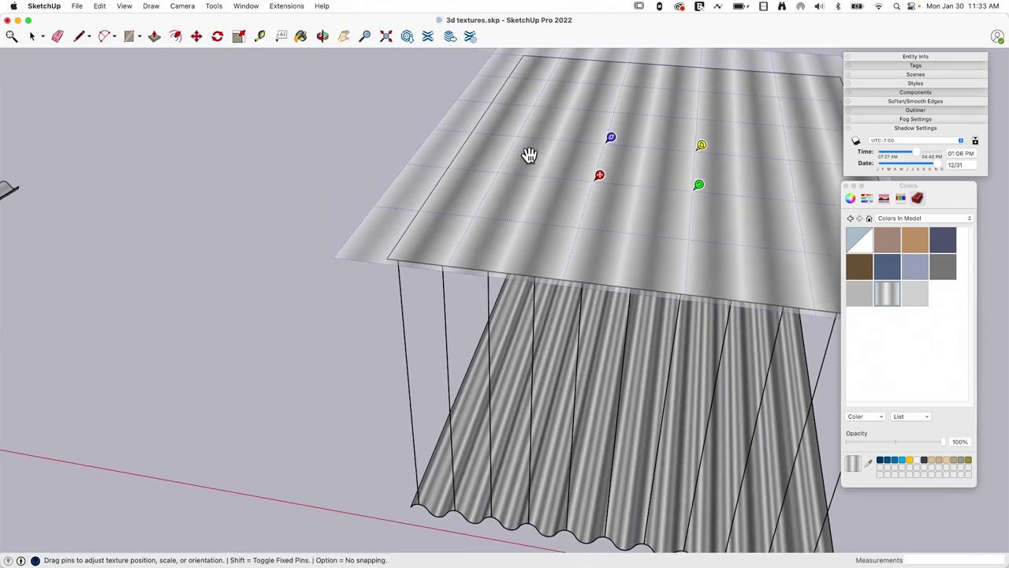
pyautogui.moveTo(599, 176); pyautogui.dragTo(404, 254)
pyautogui.moveTo(404, 254); pyautogui.dragTo(489, 195, button='middle')
pyautogui.moveTo(494, 190)
pyautogui.mouseDown()
pyautogui.moveTo(624, 192)
pyautogui.moveTo(453, 190)
pyautogui.mouseUp()
pyautogui.scroll(-3, 454, 190)
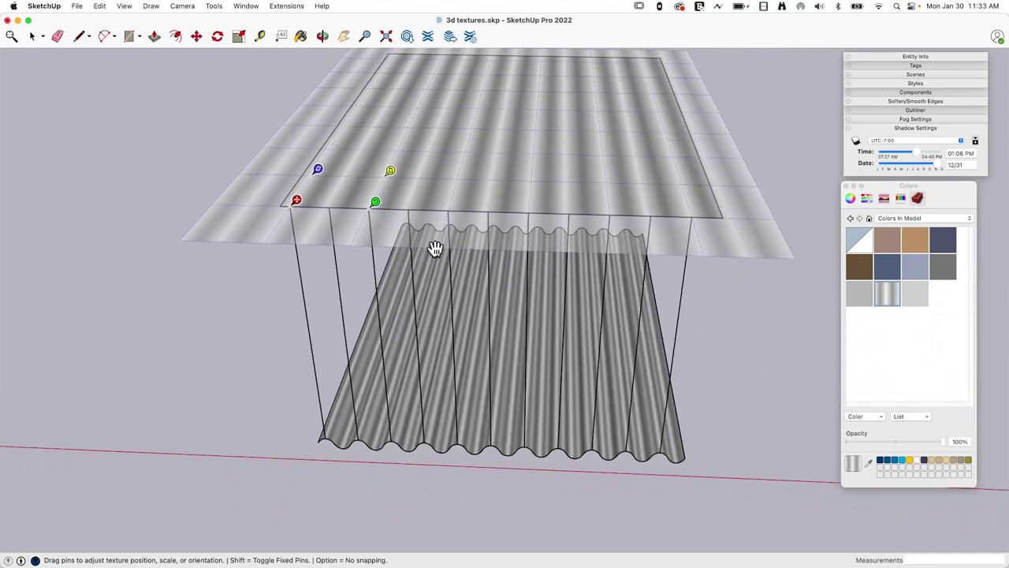
# Examine how the texture's light stripes line up with the tops of the vertical edges along the rectangle's front.
pyautogui.scroll(5, 361, 207)
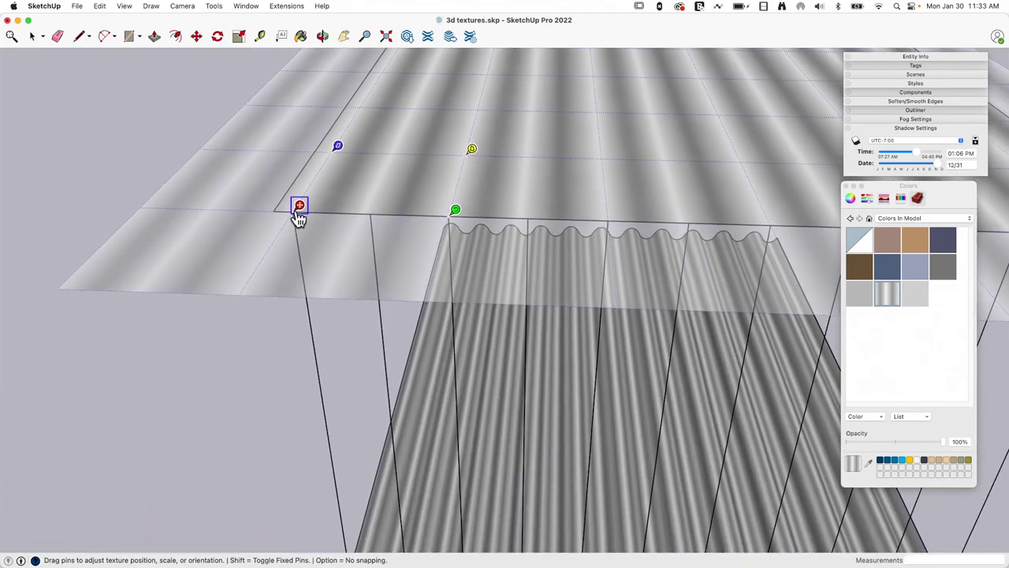
pyautogui.moveTo(371, 152); pyautogui.dragTo(377, 185, button='middle')
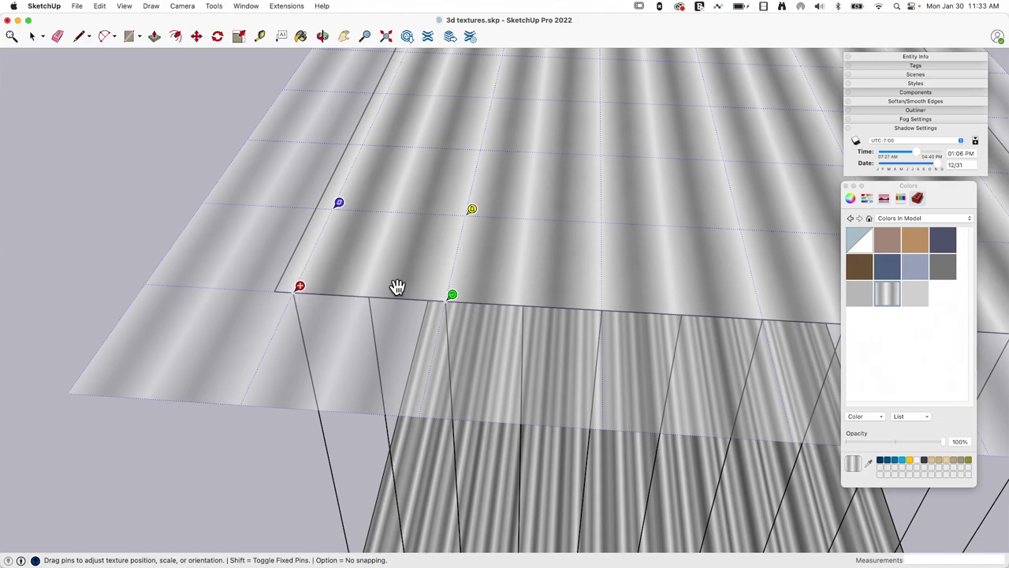
pyautogui.moveTo(435, 323); pyautogui.dragTo(338, 287, button='middle')
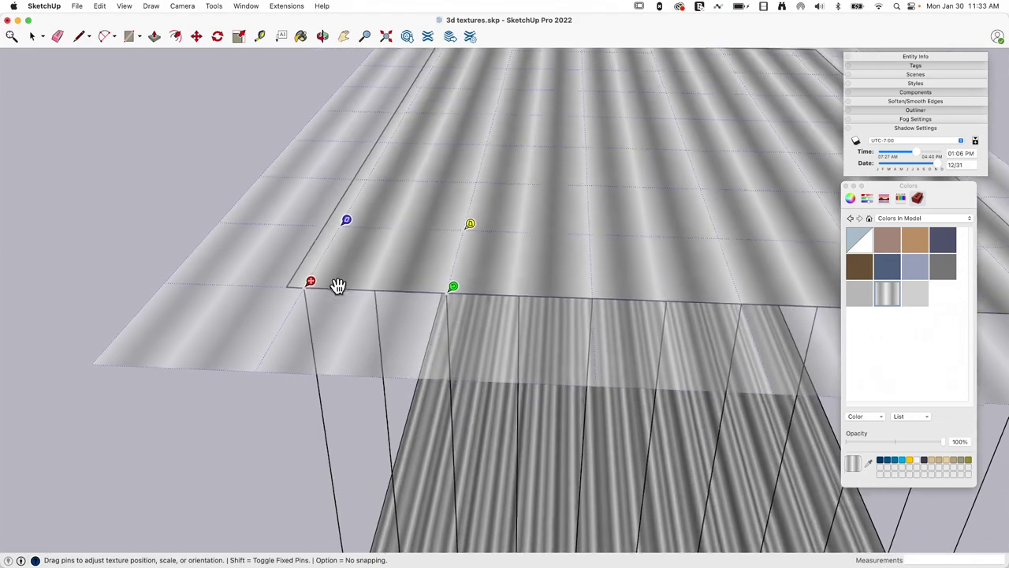
pyautogui.moveTo(442, 291); pyautogui.dragTo(398, 240, button='middle')
pyautogui.moveTo(313, 219); pyautogui.dragTo(626, 234, button='middle')
pyautogui.scroll(5, 433, 242)
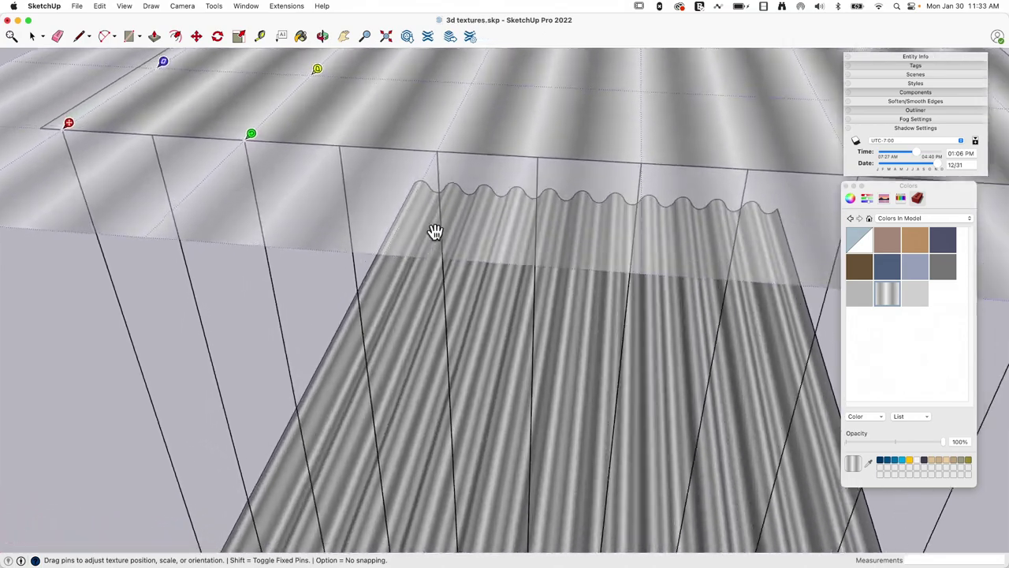
pyautogui.moveTo(436, 232); pyautogui.dragTo(390, 203, button='middle')
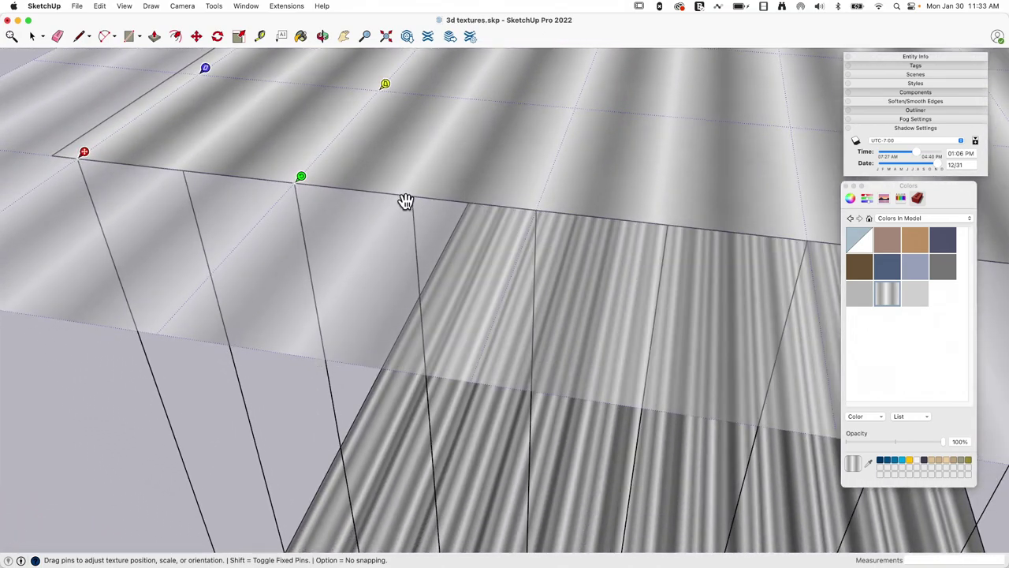
pyautogui.scroll(-5, 407, 203)
pyautogui.moveTo(408, 202); pyautogui.dragTo(338, 230, button='middle')
pyautogui.scroll(5, 480, 194)
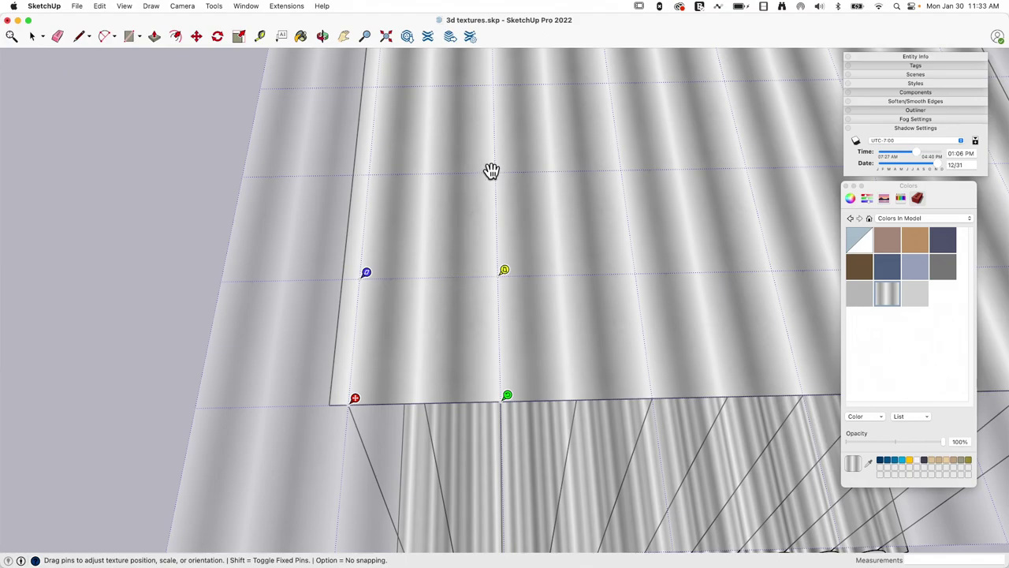
pyautogui.moveTo(411, 211); pyautogui.dragTo(700, 264, button='middle')
pyautogui.scroll(-4, 408, 226)
pyautogui.scroll(5, 336, 313)
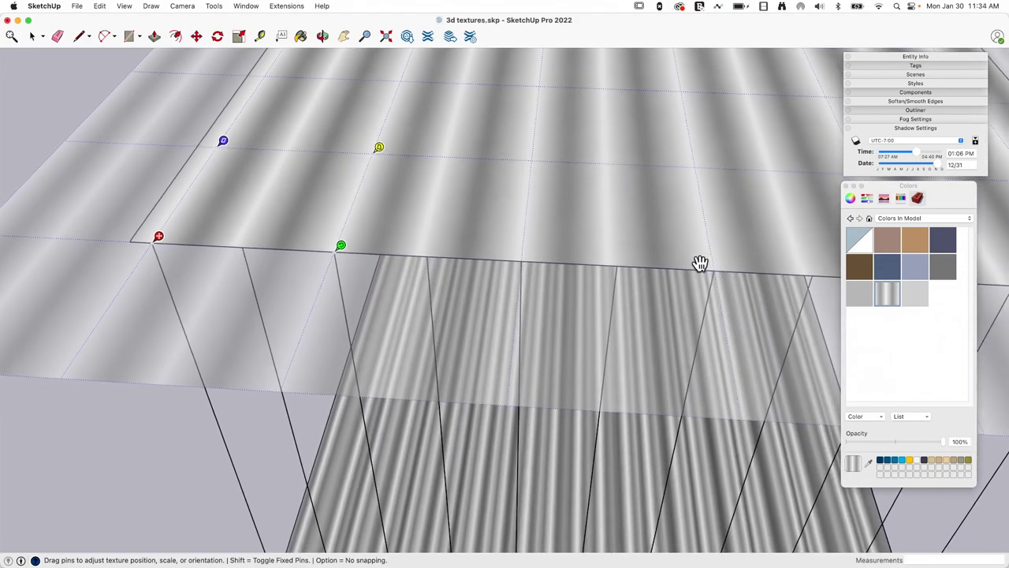
# Nudge the green pin slightly along the front edge to match the stripes to the farther vertical edges, and finish positioning the texture.
pyautogui.scroll(8, 452, 259)
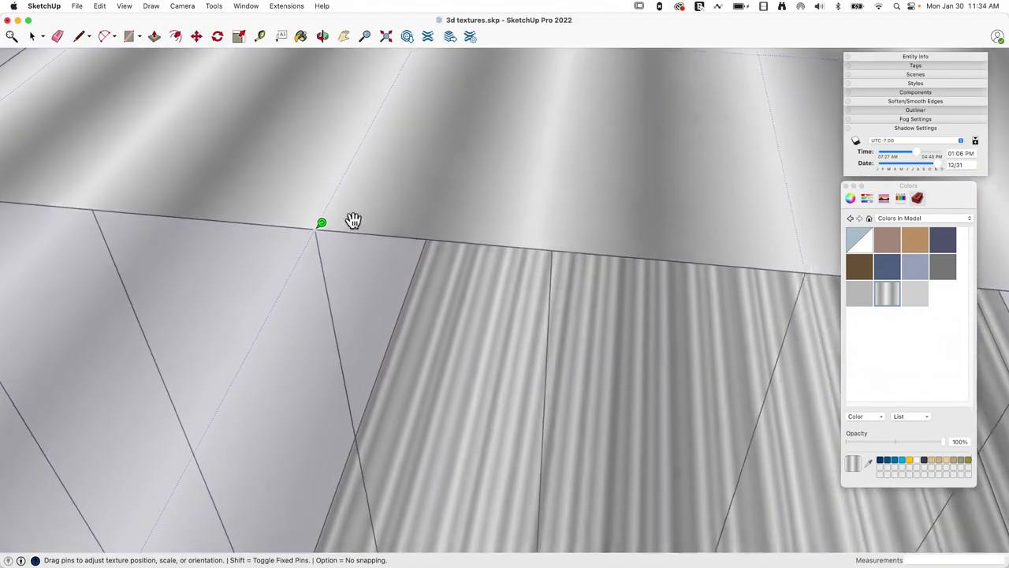
pyautogui.moveTo(354, 221); pyautogui.dragTo(345, 251, button='middle')
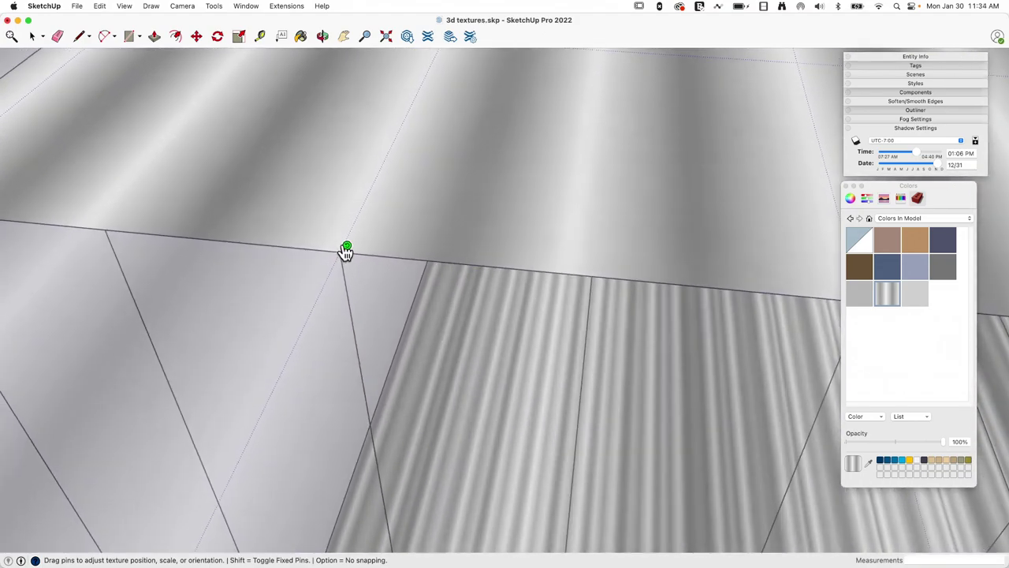
pyautogui.moveTo(354, 251)
pyautogui.mouseDown()
pyautogui.moveTo(369, 252)
pyautogui.moveTo(357, 252)
pyautogui.mouseUp()
pyautogui.moveTo(359, 250)
pyautogui.mouseDown()
pyautogui.moveTo(387, 252)
pyautogui.moveTo(361, 248)
pyautogui.mouseUp()
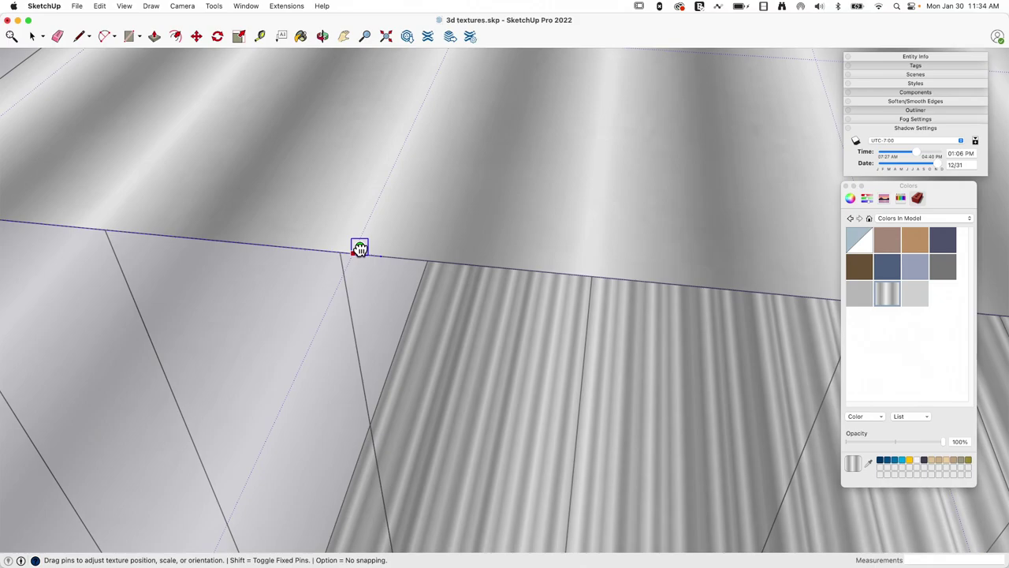
pyautogui.scroll(-5, 356, 257)
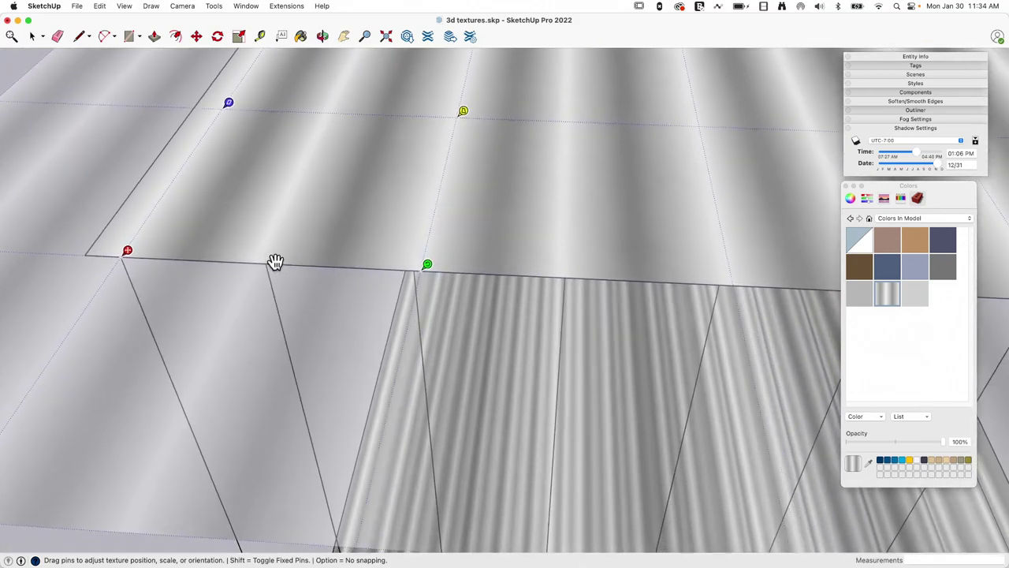
pyautogui.moveTo(275, 262); pyautogui.dragTo(160, 184, button='middle')
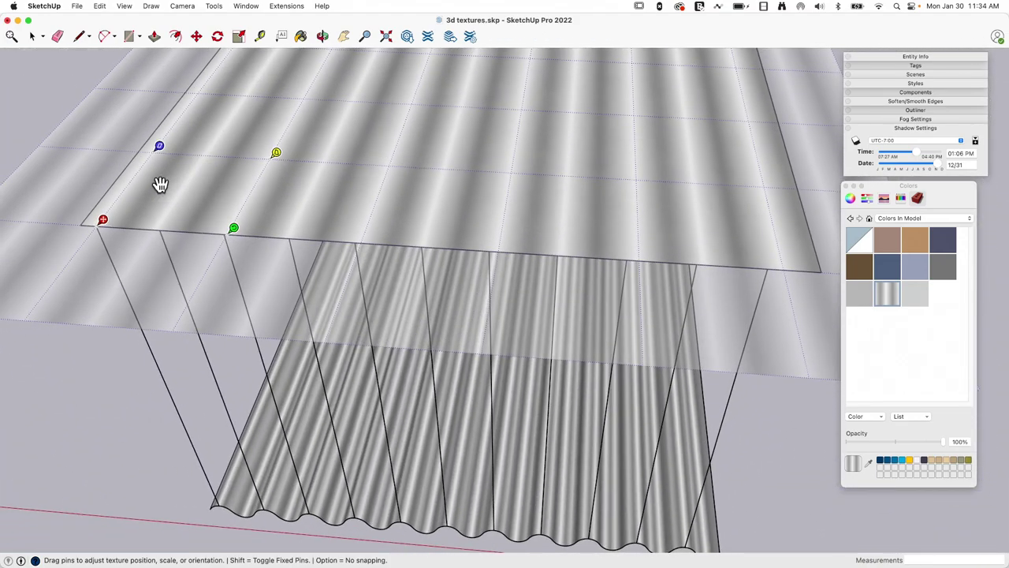
pyautogui.moveTo(235, 236); pyautogui.dragTo(514, 249, button='middle')
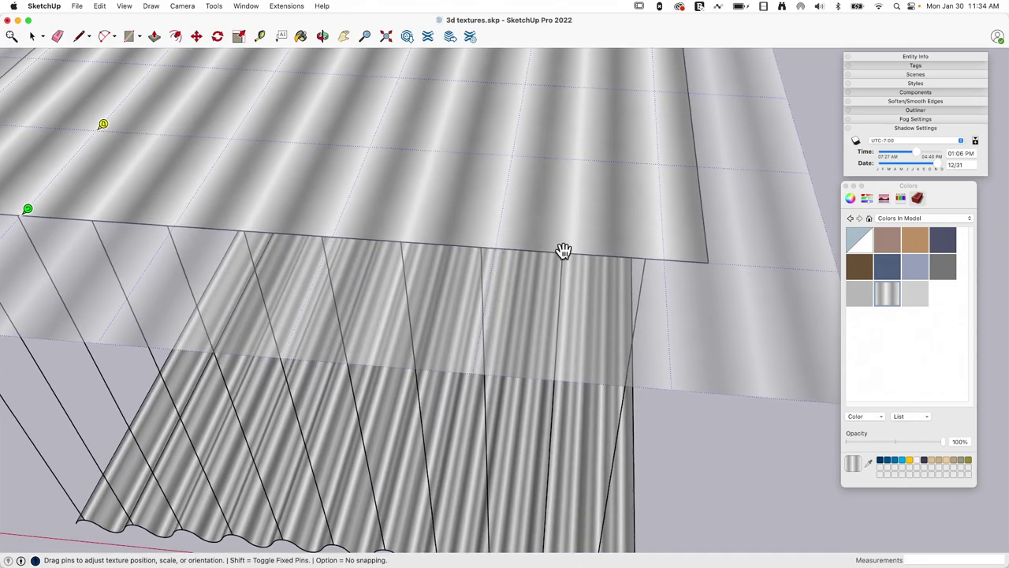
pyautogui.moveTo(660, 264)
pyautogui.mouseDown(button='middle')
pyautogui.moveTo(388, 239)
pyautogui.moveTo(435, 235)
pyautogui.moveTo(434, 252)
pyautogui.moveTo(513, 266)
pyautogui.moveTo(627, 255)
pyautogui.moveTo(457, 311)
pyautogui.moveTo(707, 435)
pyautogui.moveTo(605, 266)
pyautogui.mouseUp(button='middle')
pyautogui.click(684, 424)
# Erase all the vertical guide edges between the flat rectangle and the corrugated sheet.
pyautogui.press('e')
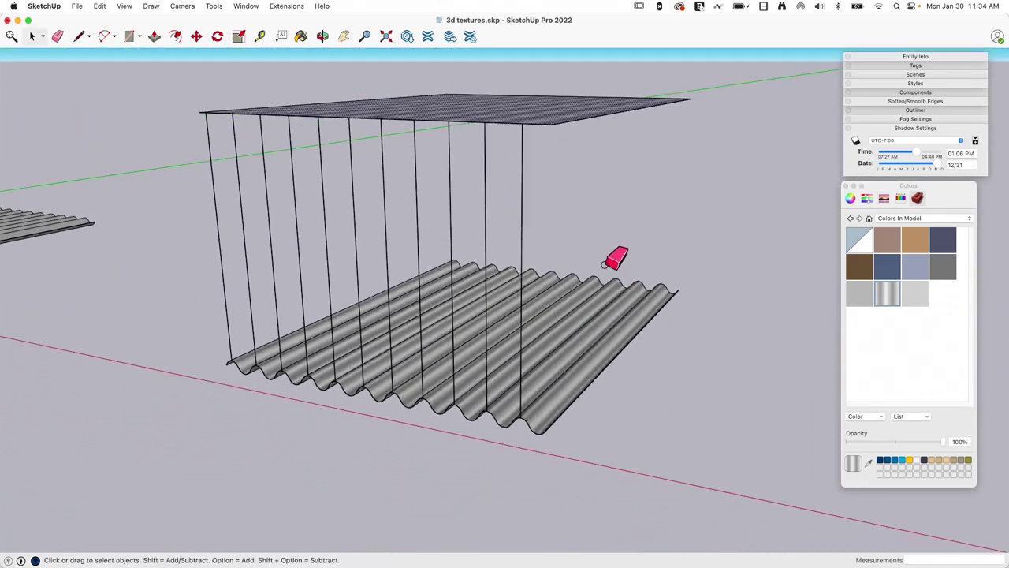
pyautogui.moveTo(440, 199); pyautogui.dragTo(234, 174)
pyautogui.moveTo(543, 203); pyautogui.dragTo(217, 187)
pyautogui.moveTo(221, 190)
pyautogui.mouseDown(button='middle')
pyautogui.moveTo(475, 250)
pyautogui.moveTo(629, 225)
pyautogui.mouseUp(button='middle')
# Sample the repositioned texture from the flat rectangle and paint it onto the corrugated sheet below.
pyautogui.press('b')
pyautogui.press('super')
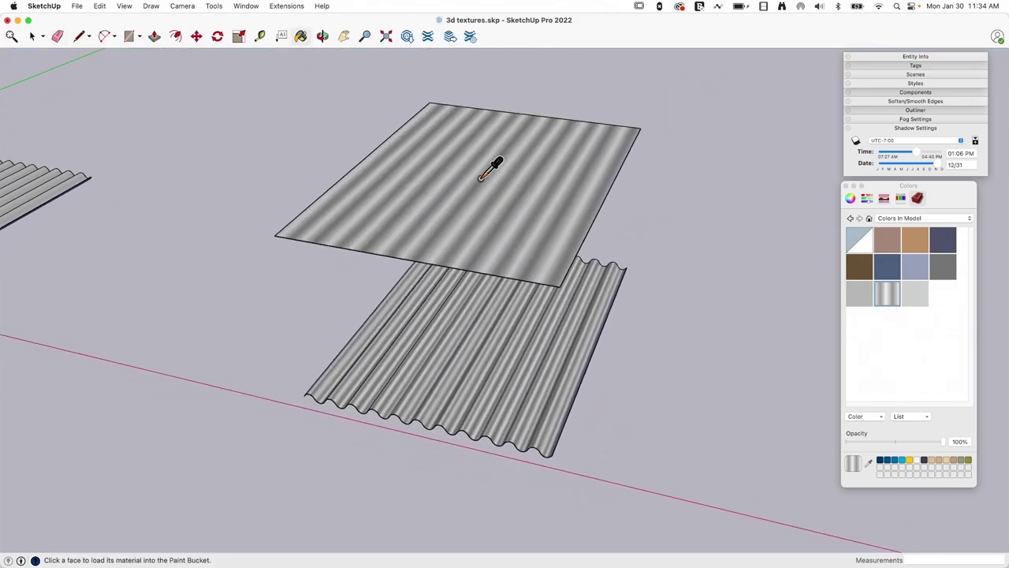
pyautogui.keyDown('super'); pyautogui.click(481, 178); pyautogui.keyUp('super')
pyautogui.click(520, 333)
pyautogui.moveTo(698, 276); pyautogui.dragTo(702, 273, button='middle')
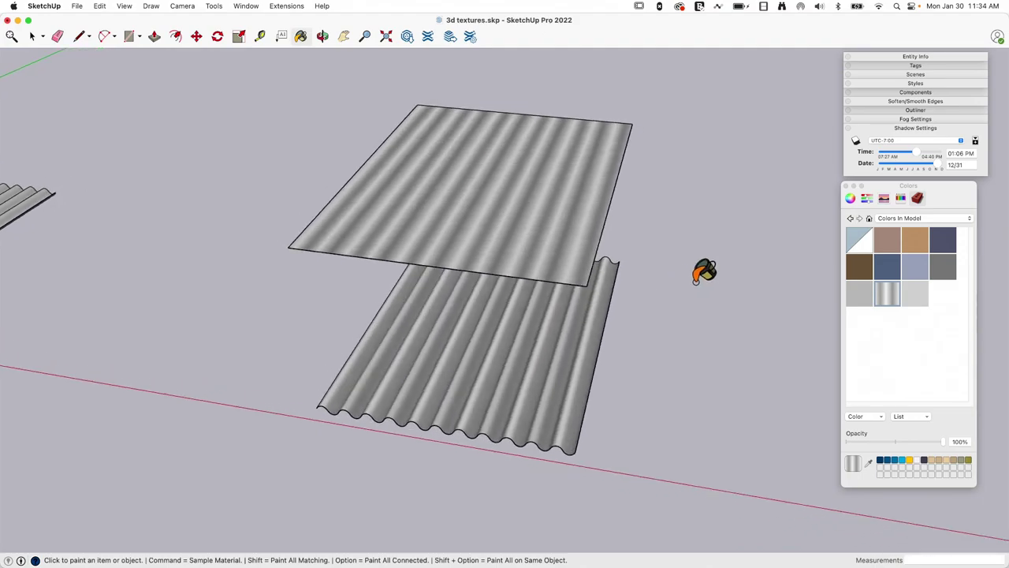
# Delete the flat textured rectangle floating above the corrugated sheet.
pyautogui.press('space')
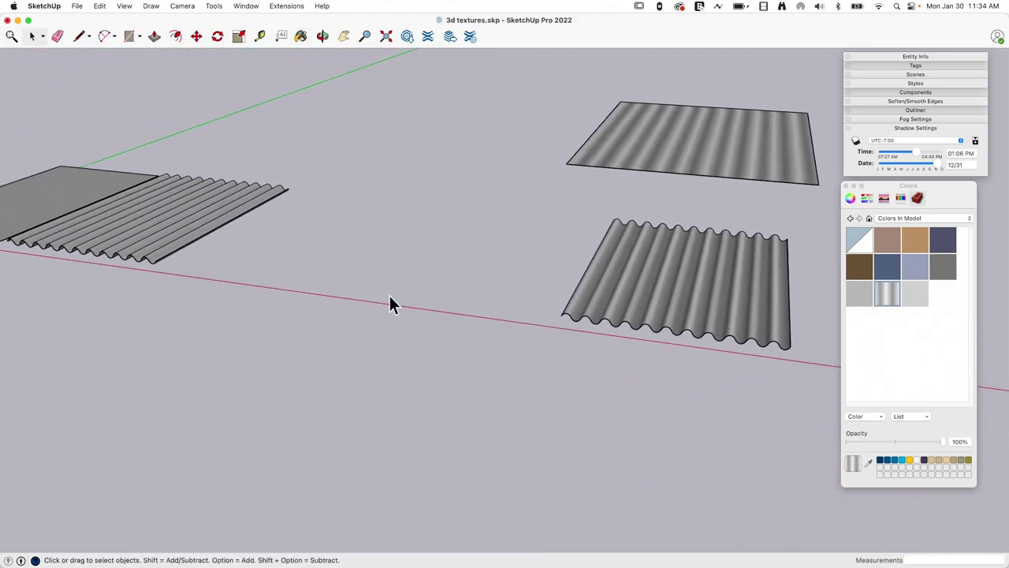
pyautogui.moveTo(389, 297); pyautogui.dragTo(773, 293, button='middle')
pyautogui.click(699, 198)
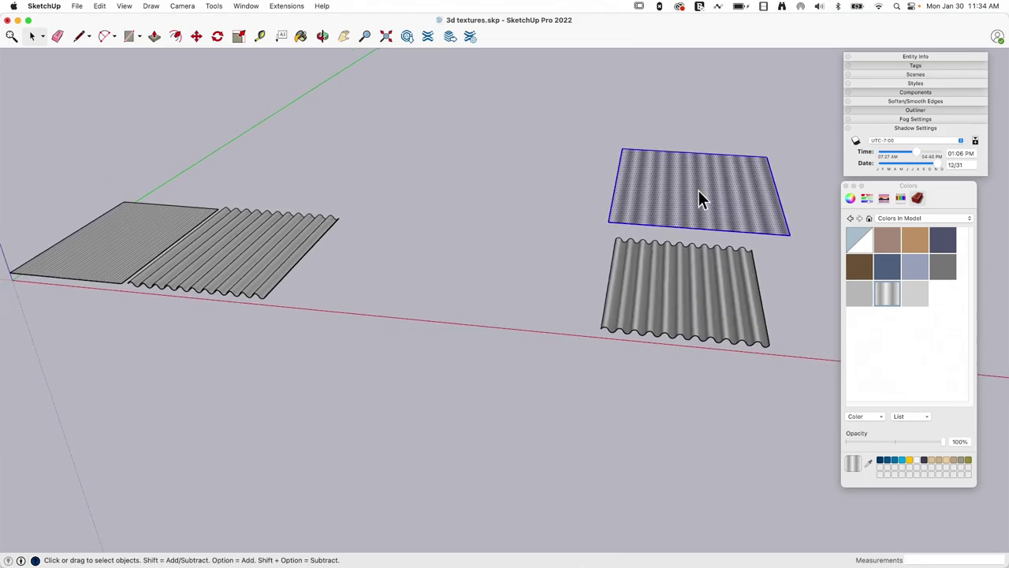
pyautogui.press('Delete')
# Move the newly textured corrugated sheet along the red axis to stand beside the other two panels.
pyautogui.moveTo(482, 215); pyautogui.dragTo(787, 385)
pyautogui.press('m')
pyautogui.click(782, 384)
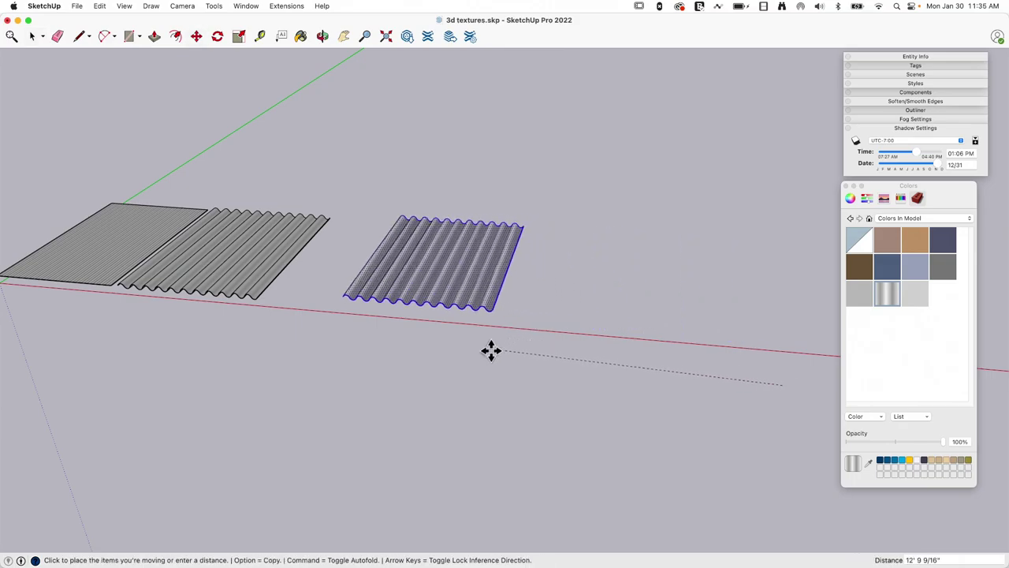
pyautogui.click(439, 352)
pyautogui.scroll(3, 439, 351)
pyautogui.press('space')
pyautogui.click(440, 365)
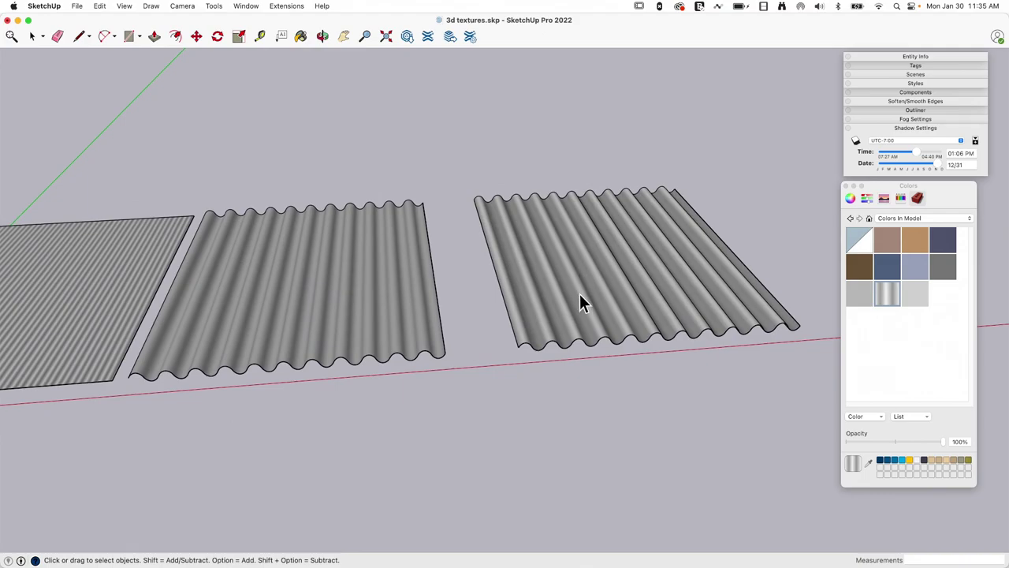
# Turn on shadows for the scene with all three panels and the human figure in view.
pyautogui.moveTo(580, 299); pyautogui.dragTo(184, 209, button='middle')
pyautogui.click(856, 139)
pyautogui.moveTo(163, 186)
pyautogui.mouseDown()
pyautogui.moveTo(463, 303)
pyautogui.moveTo(171, 182)
pyautogui.mouseUp()
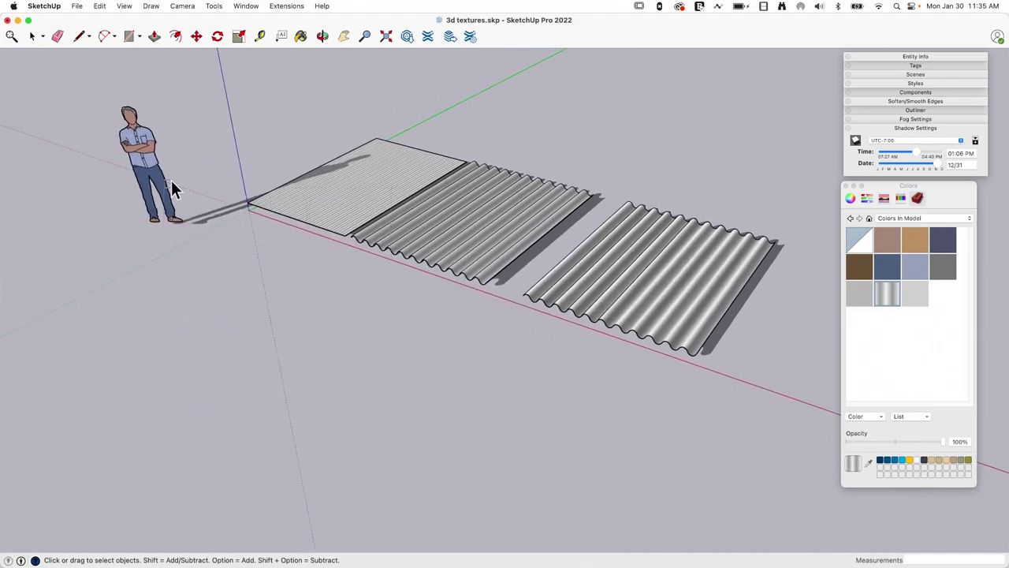
# Move the human figure about 19' 6" along the red axis so it casts its shadow on the newly textured sheet.
pyautogui.click(162, 174)
pyautogui.press('m')
pyautogui.click(156, 253)
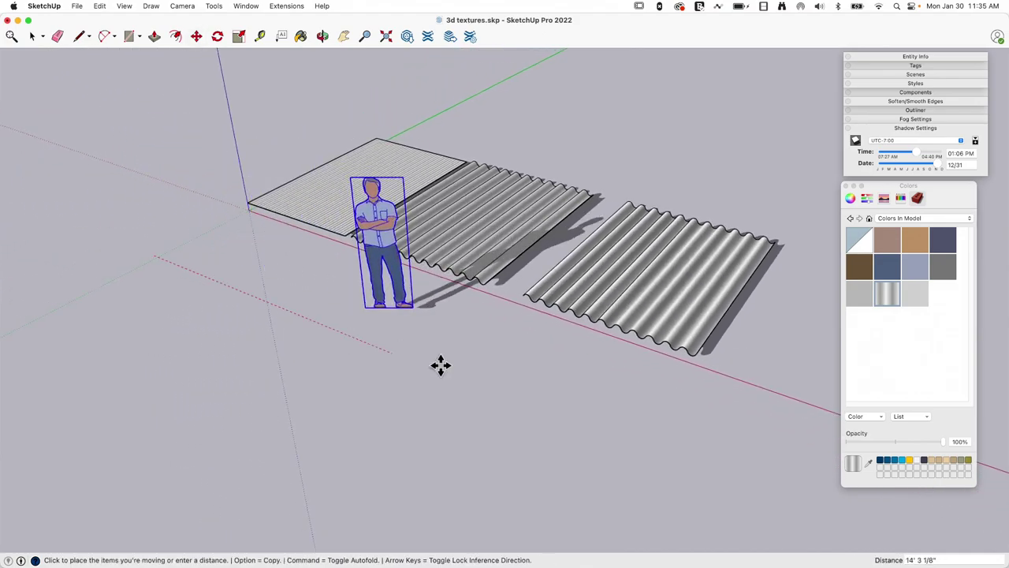
pyautogui.click(511, 394)
pyautogui.scroll(5, 539, 383)
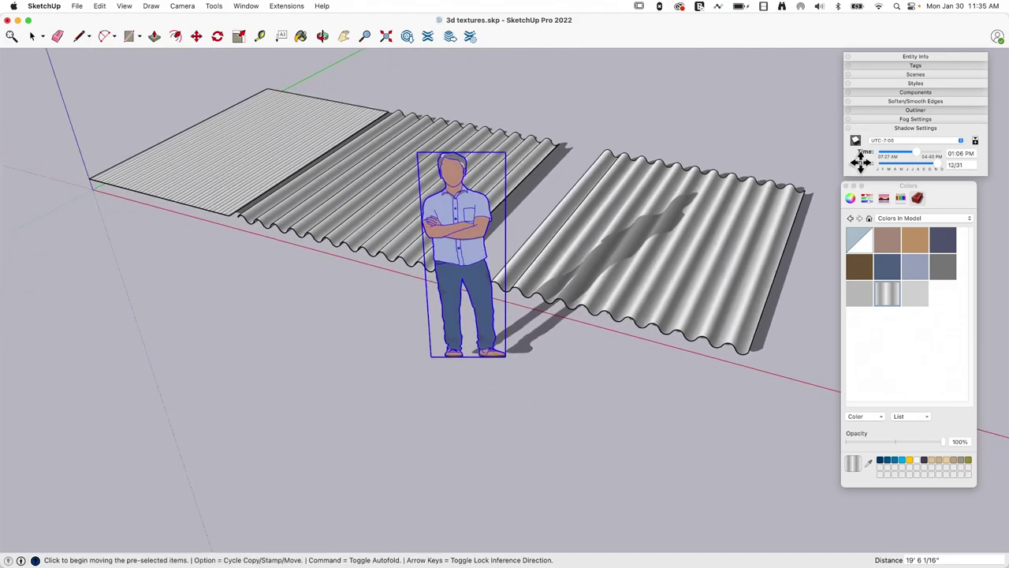
# Set the shadow time to 01:30 PM, the light intensity to 94 and the dark intensity to 26.
pyautogui.moveTo(918, 154)
pyautogui.mouseDown()
pyautogui.moveTo(901, 153)
pyautogui.moveTo(920, 156)
pyautogui.mouseUp()
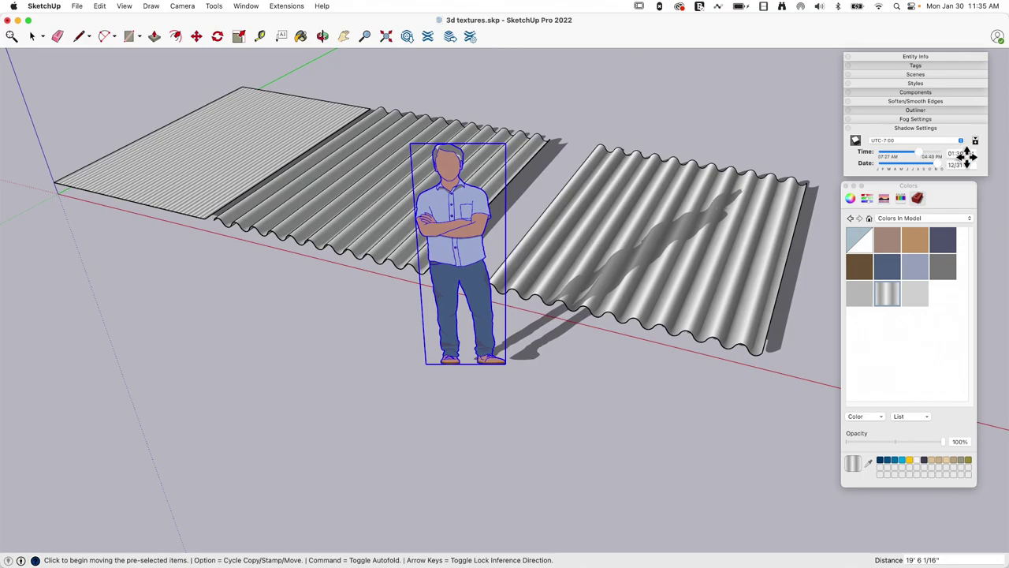
pyautogui.click(975, 140)
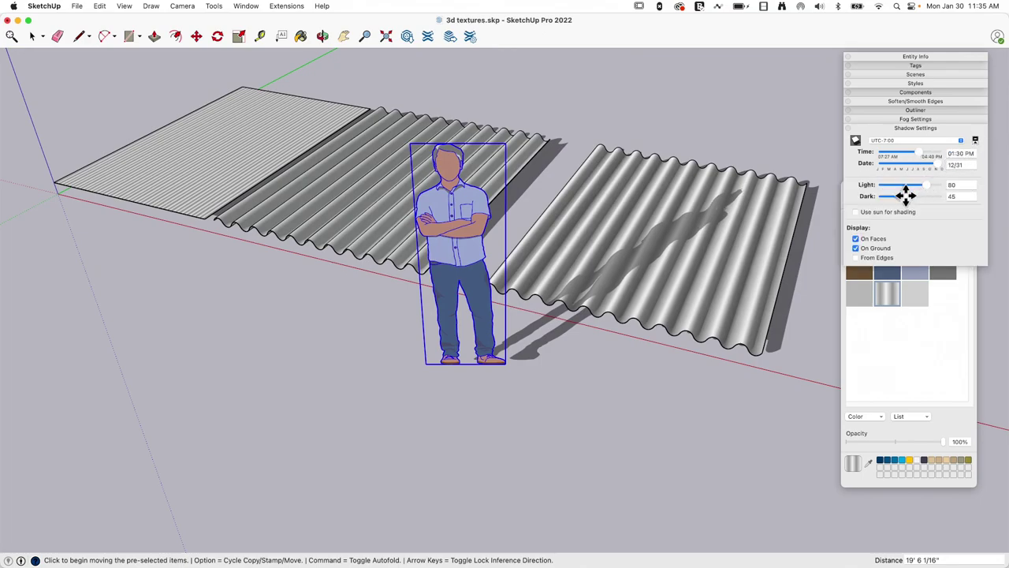
pyautogui.moveTo(903, 194)
pyautogui.mouseDown()
pyautogui.moveTo(922, 196)
pyautogui.moveTo(890, 198)
pyautogui.moveTo(936, 188)
pyautogui.moveTo(897, 197)
pyautogui.mouseUp()
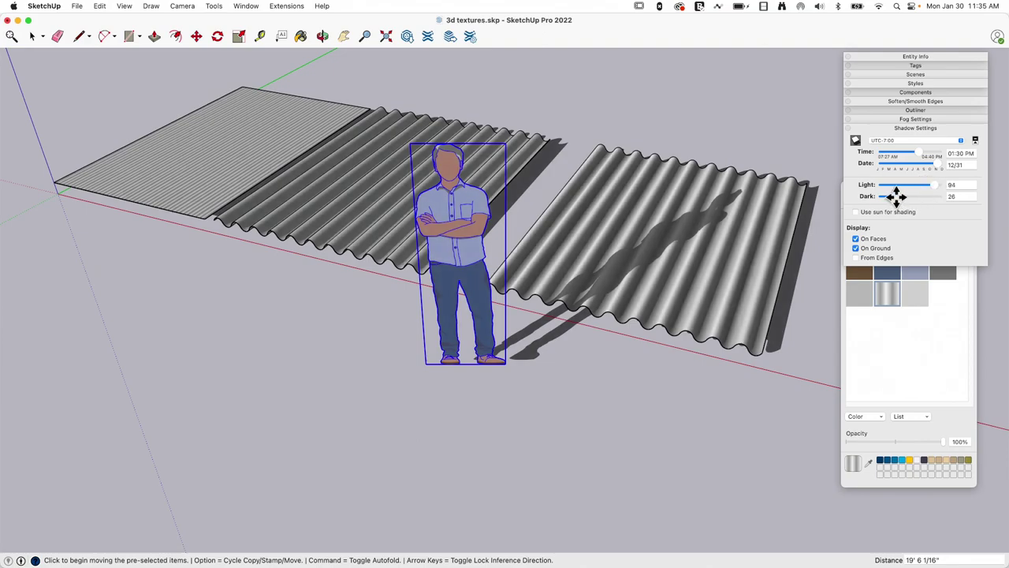
pyautogui.moveTo(897, 196); pyautogui.dragTo(613, 338, button='middle')
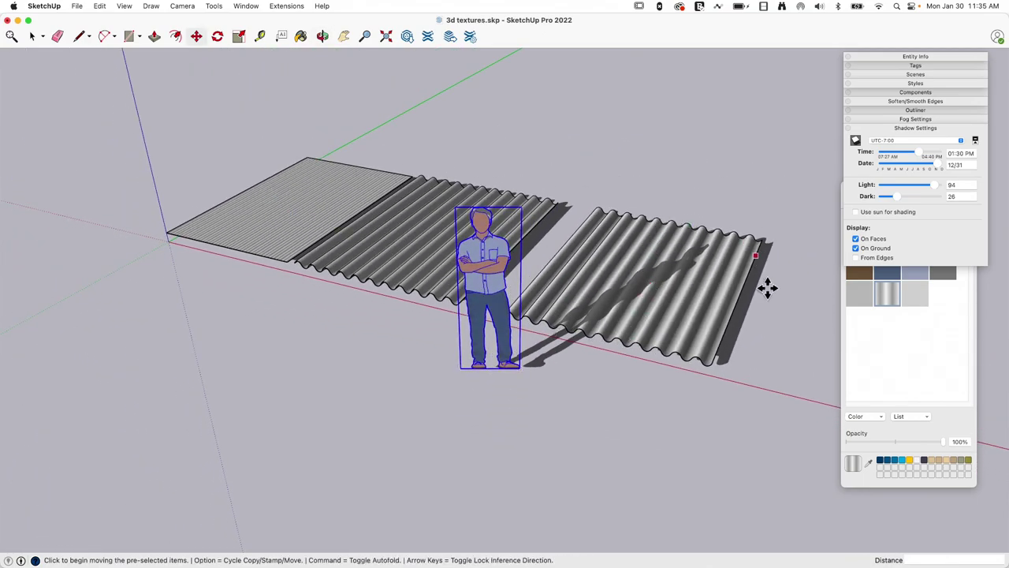